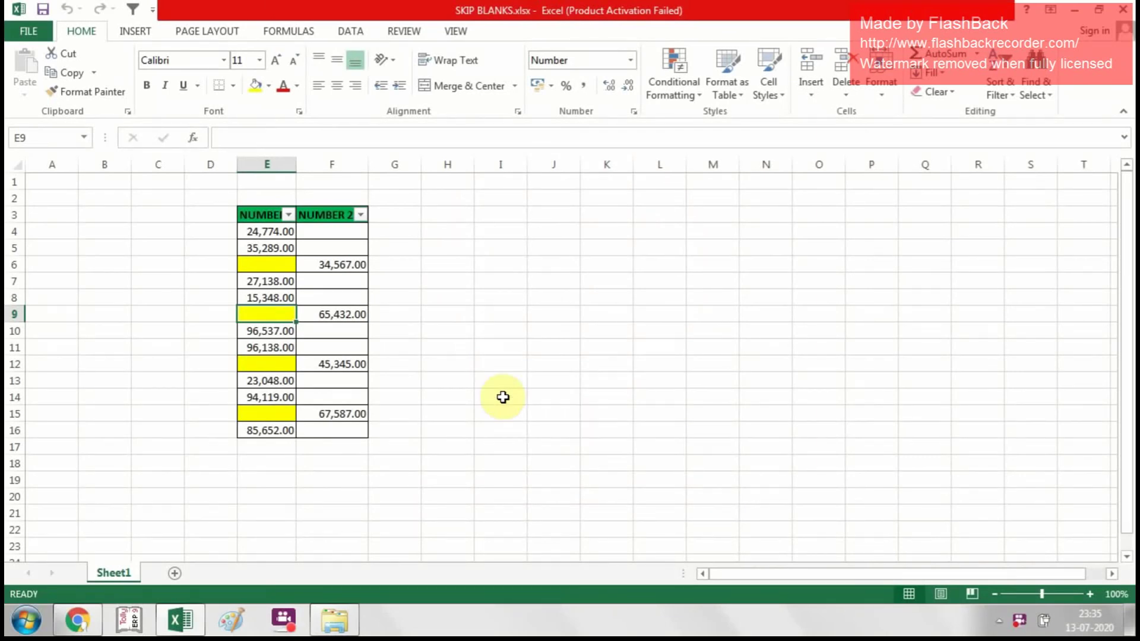
Review the NUMBER 1 column's blank cells in rows 6 and 9 against their NUMBER 2 values.
left_click(256, 215)
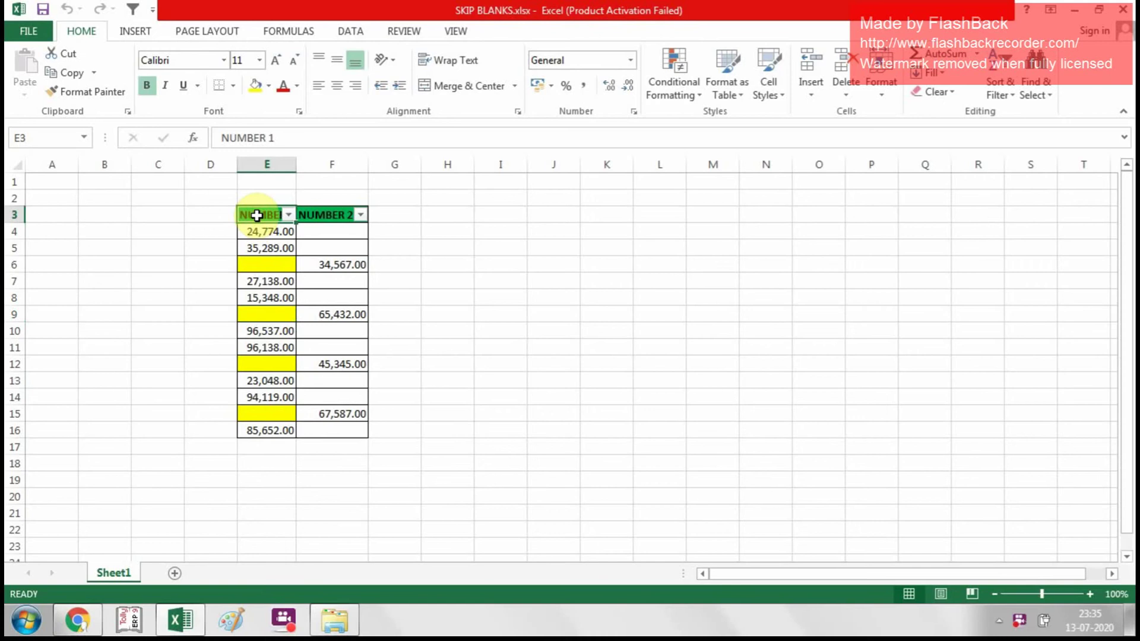
key("Right")
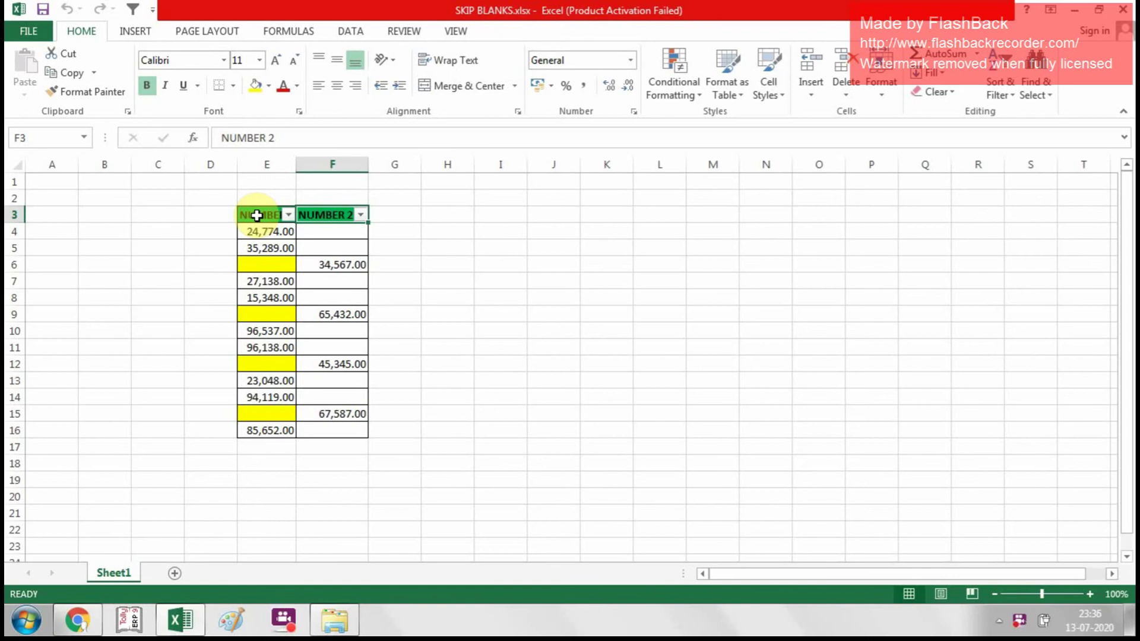
left_click(256, 215)
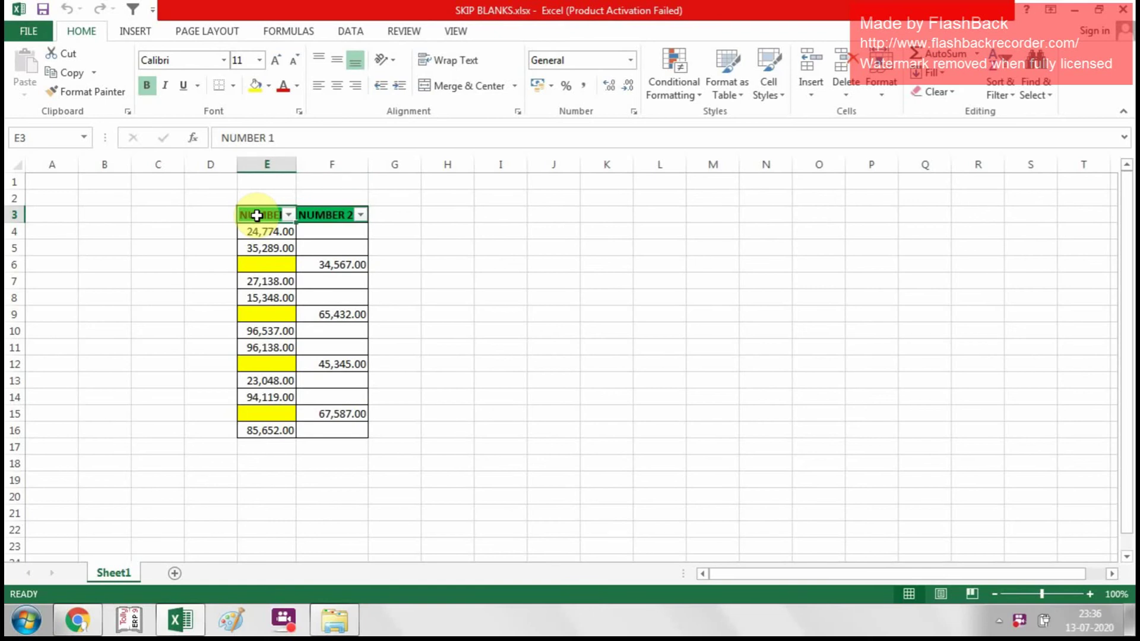
key("Down")
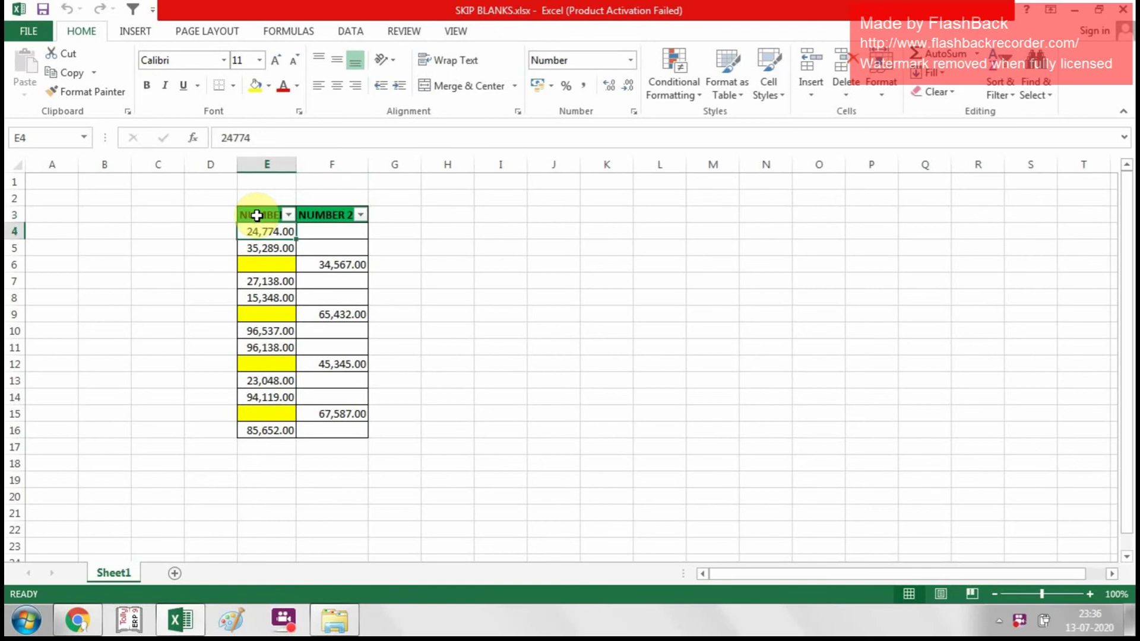
key("Down")
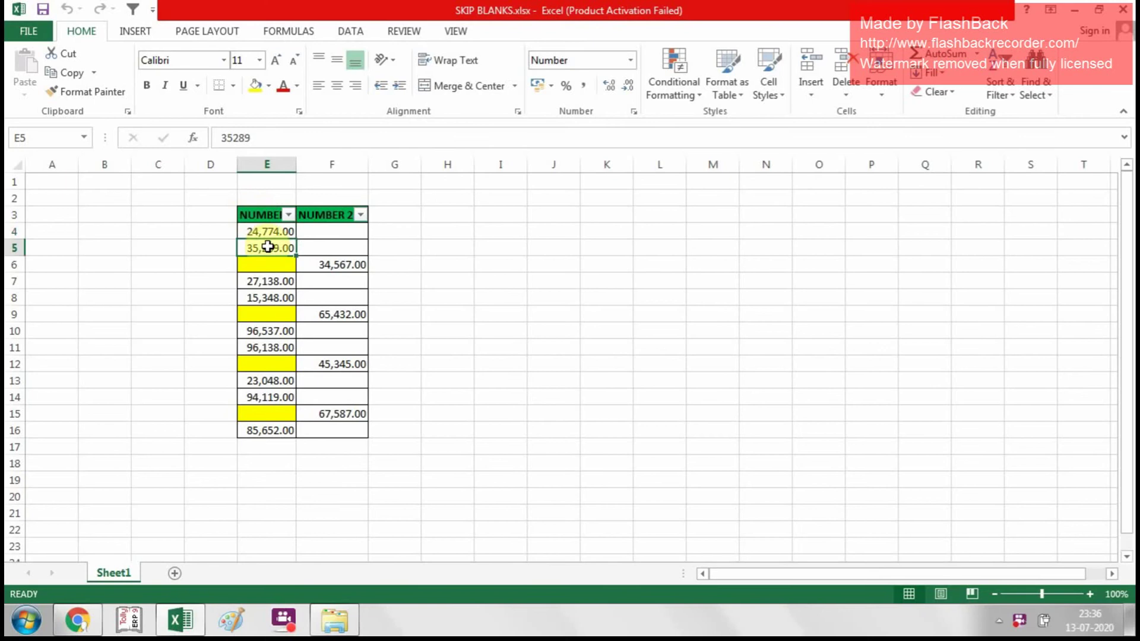
left_click(265, 267)
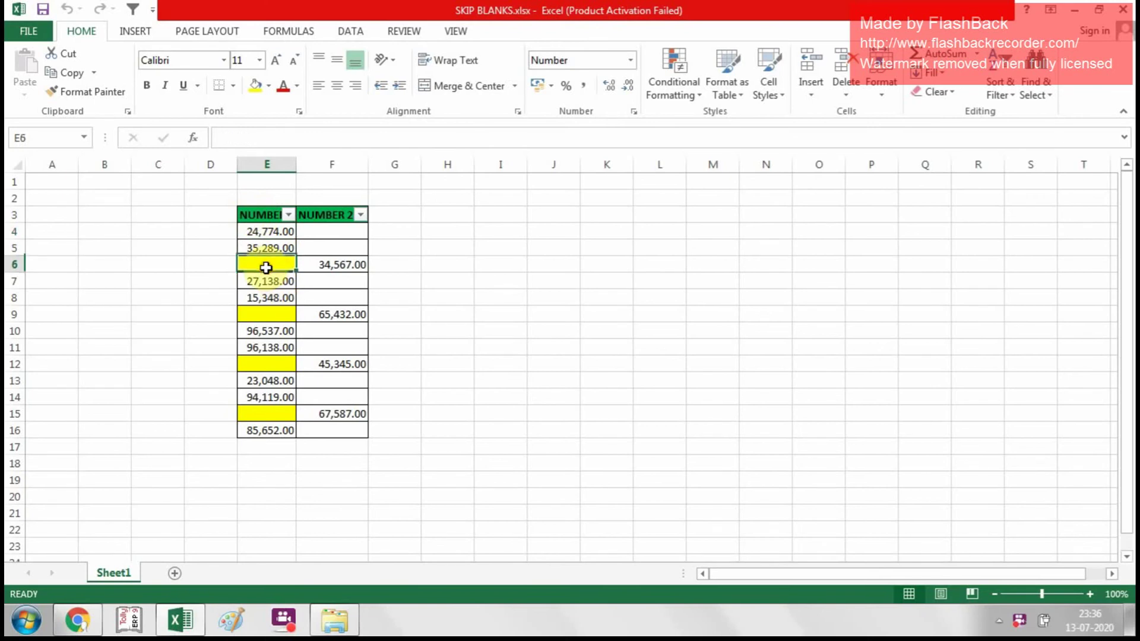
left_click(264, 310)
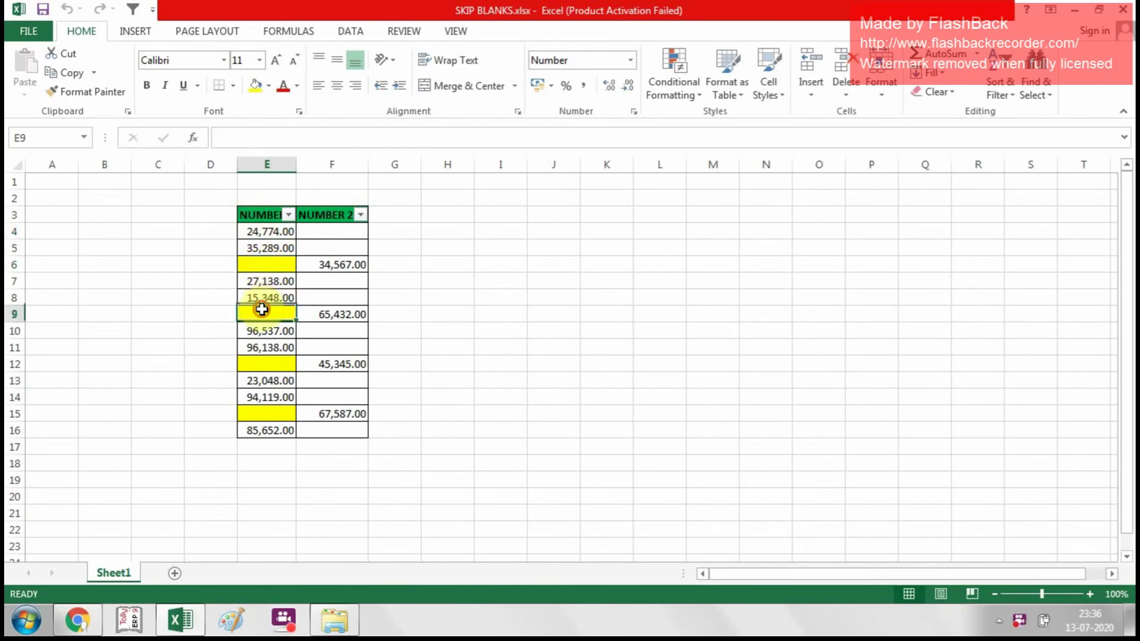
left_click(327, 265)
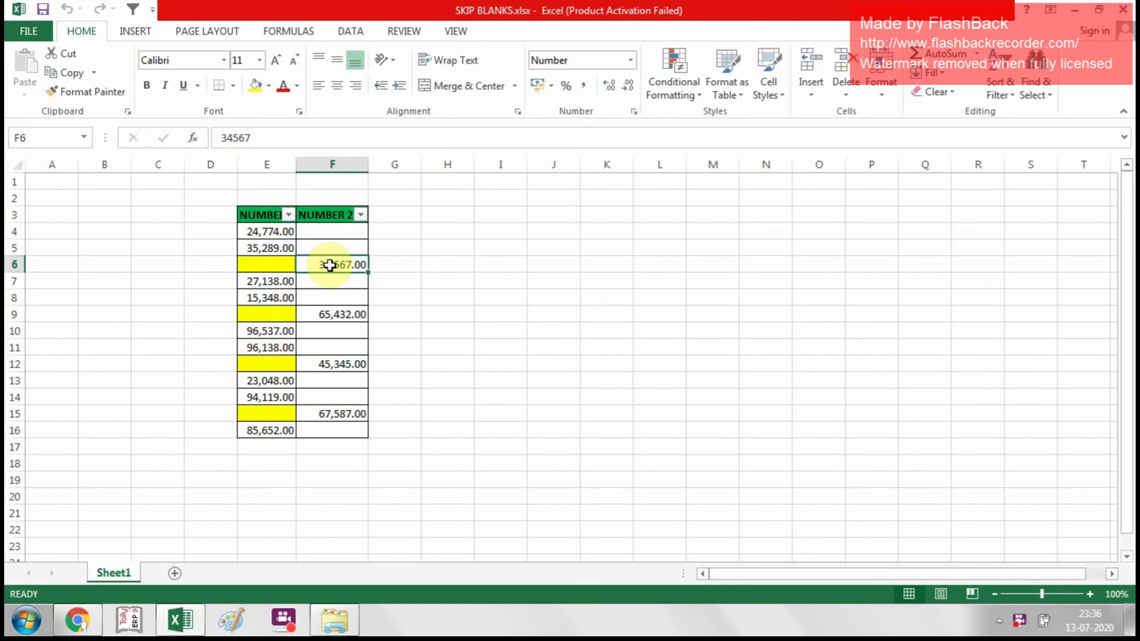
left_click(275, 267)
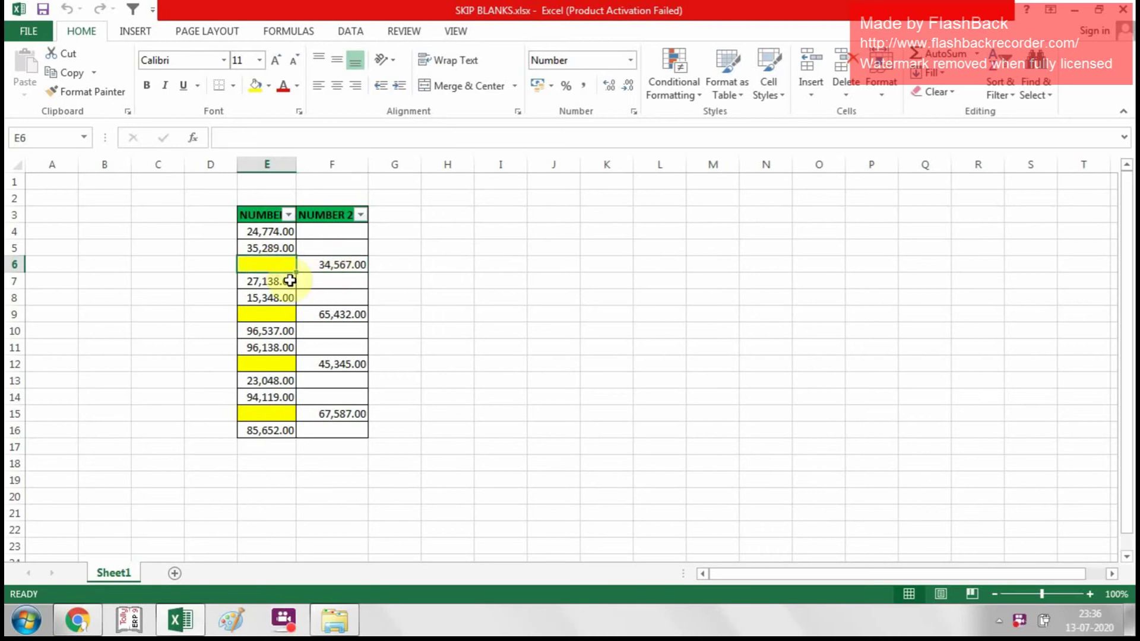
left_click(343, 318)
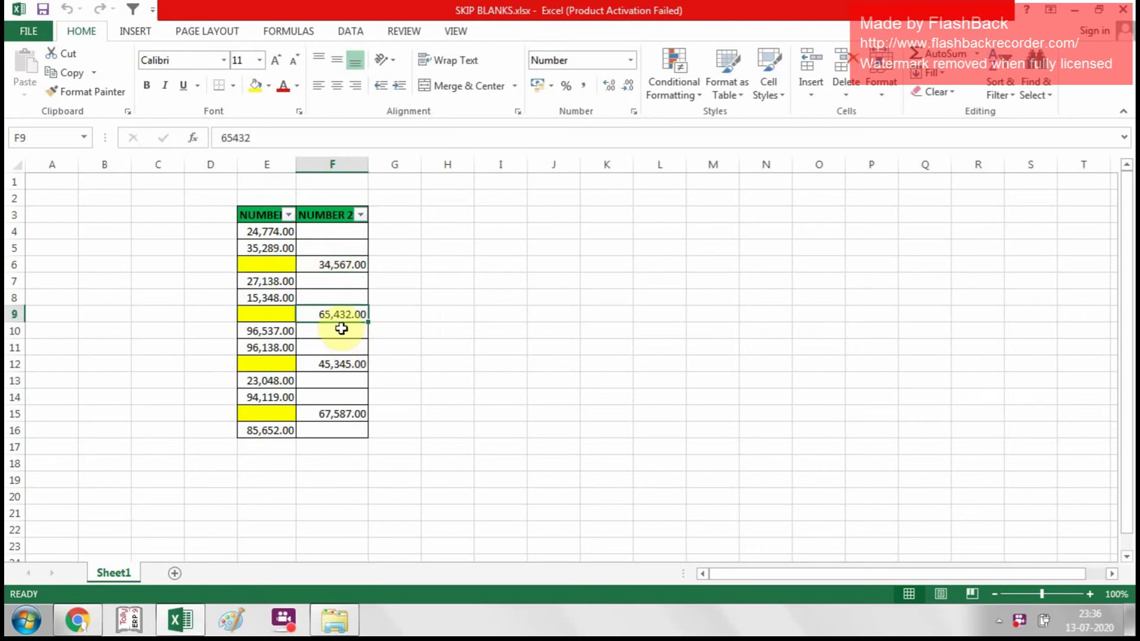
left_click(288, 316)
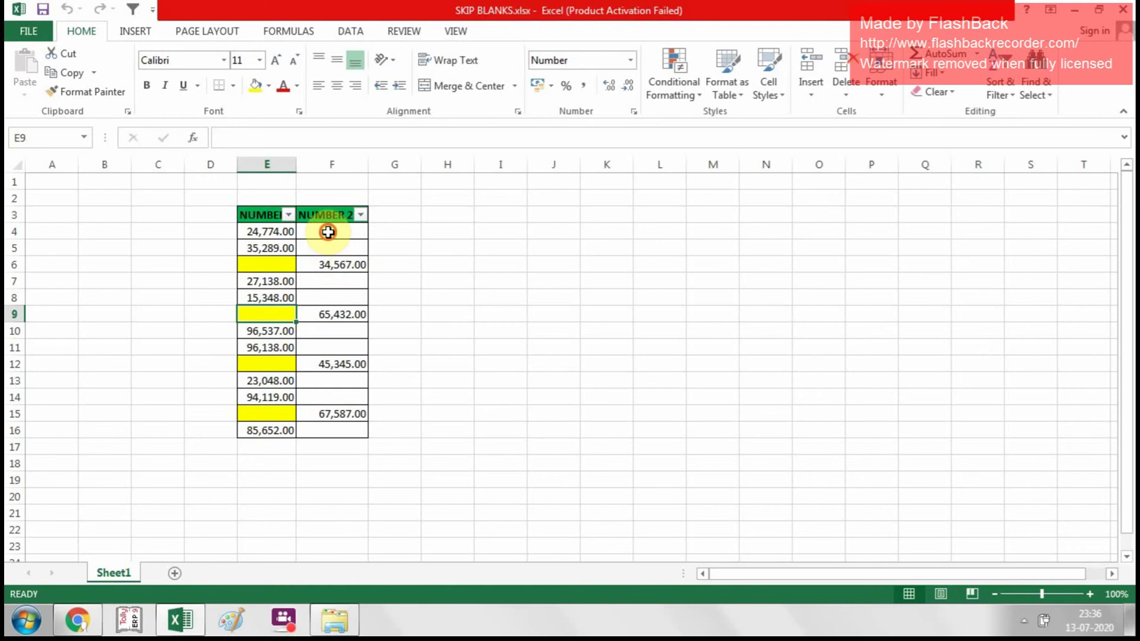
Copy F4:F16 and paste it onto E4:E16 as Values with Skip blanks.
left_click_drag(327, 231, 348, 428)
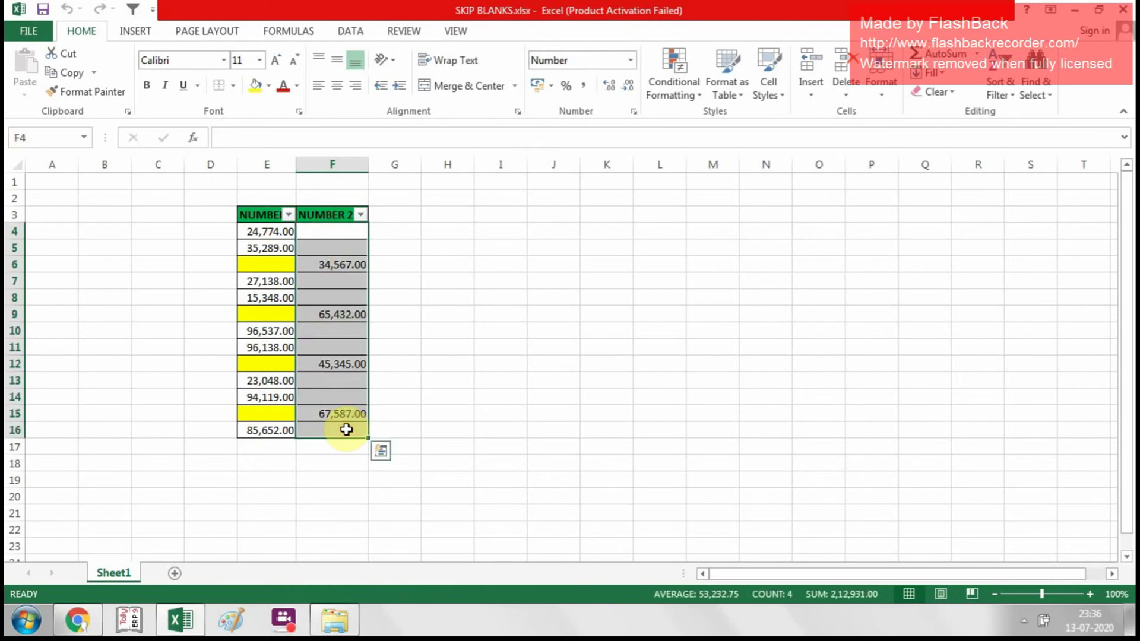
key("ctrl+c")
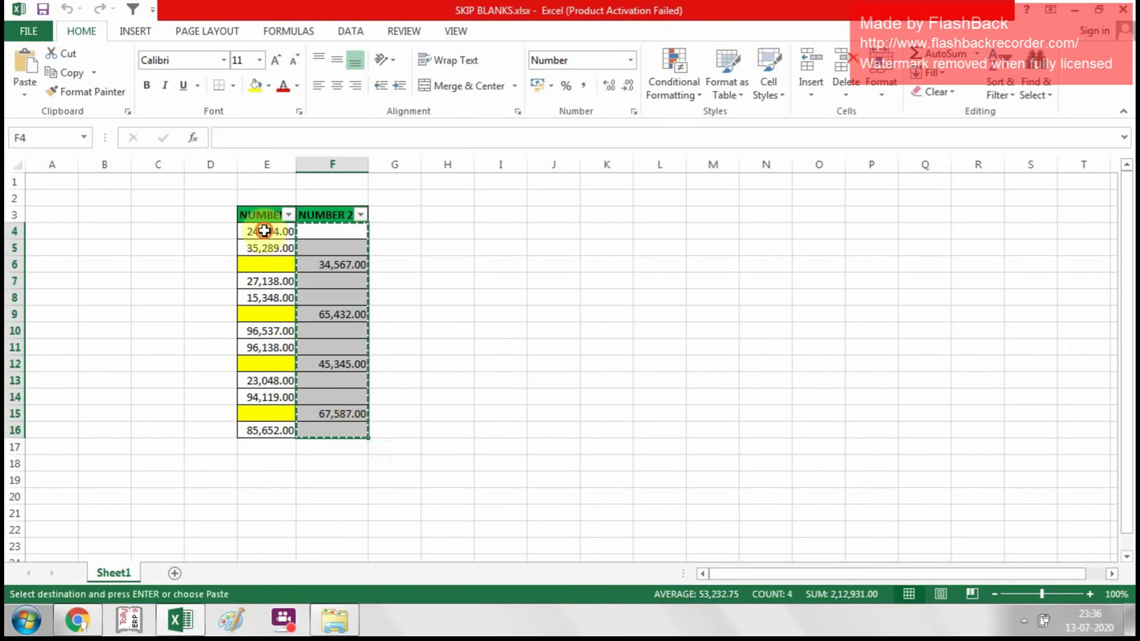
left_click_drag(265, 232, 296, 429)
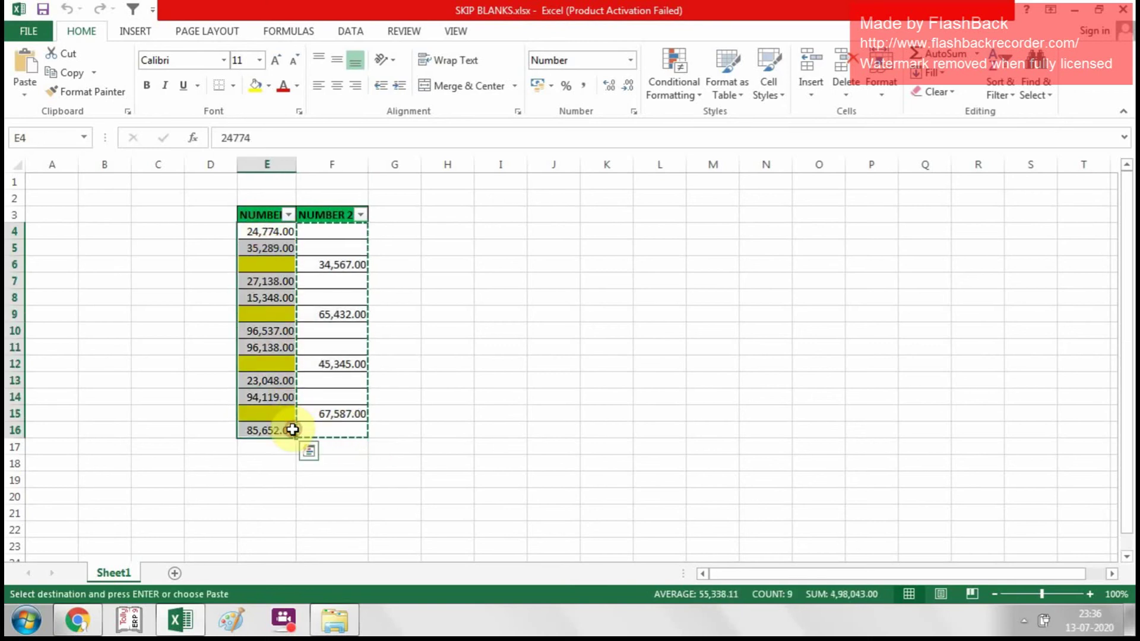
key("ctrl+alt+v")
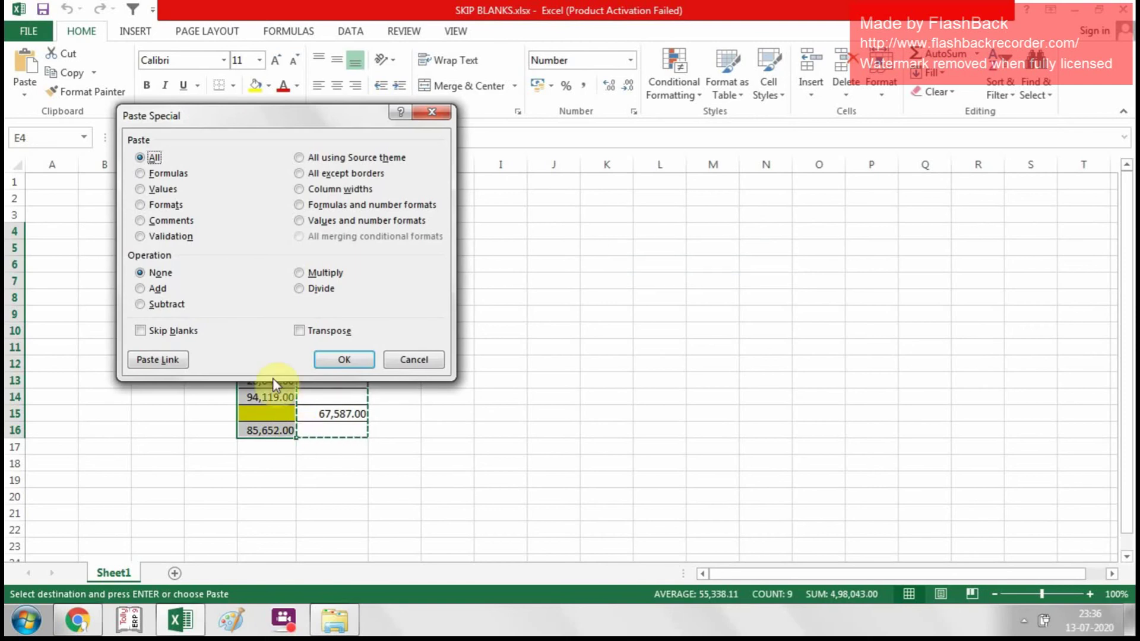
left_click(141, 190)
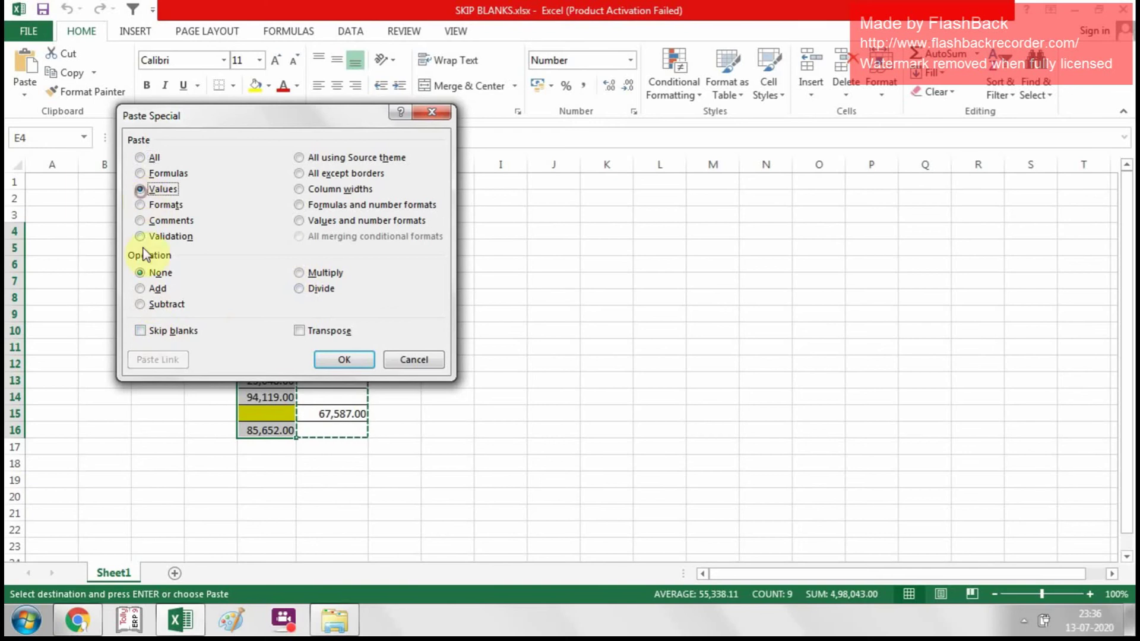
left_click(141, 331)
left_click(337, 357)
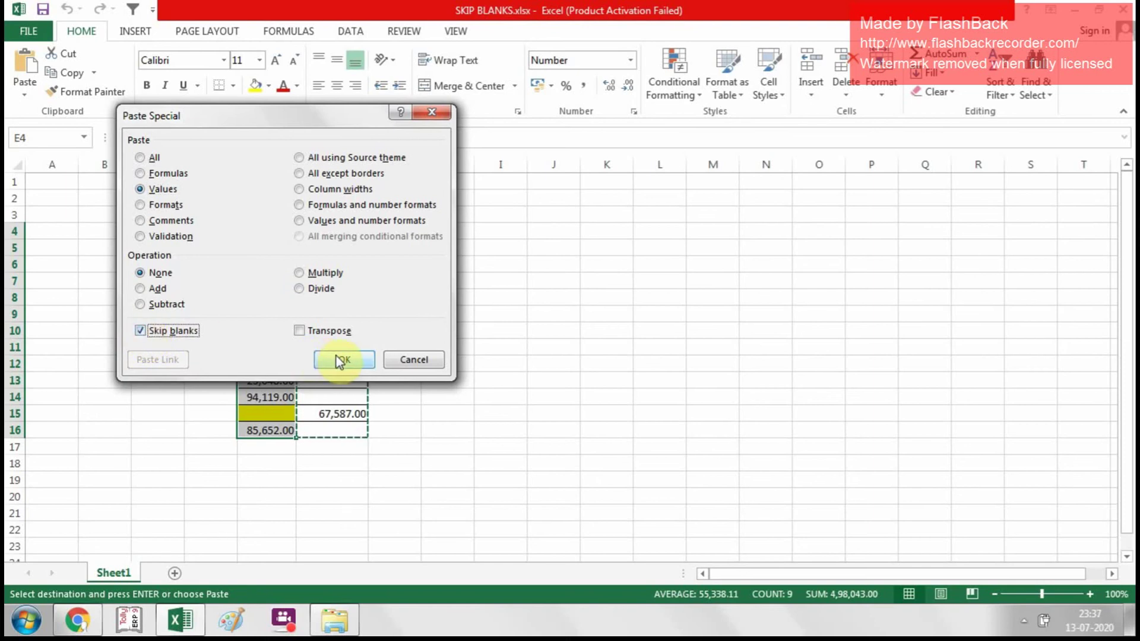
left_click(340, 360)
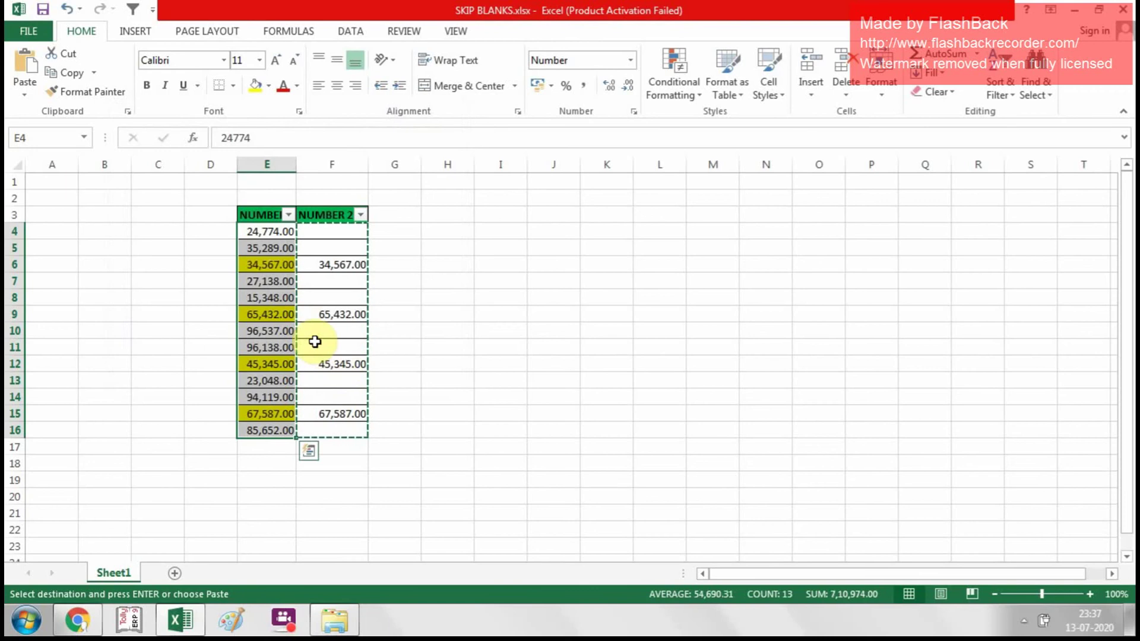
Cancel the pending copy of the NUMBER 2 cells, leaving the filled NUMBER 1 values.
left_click(313, 271)
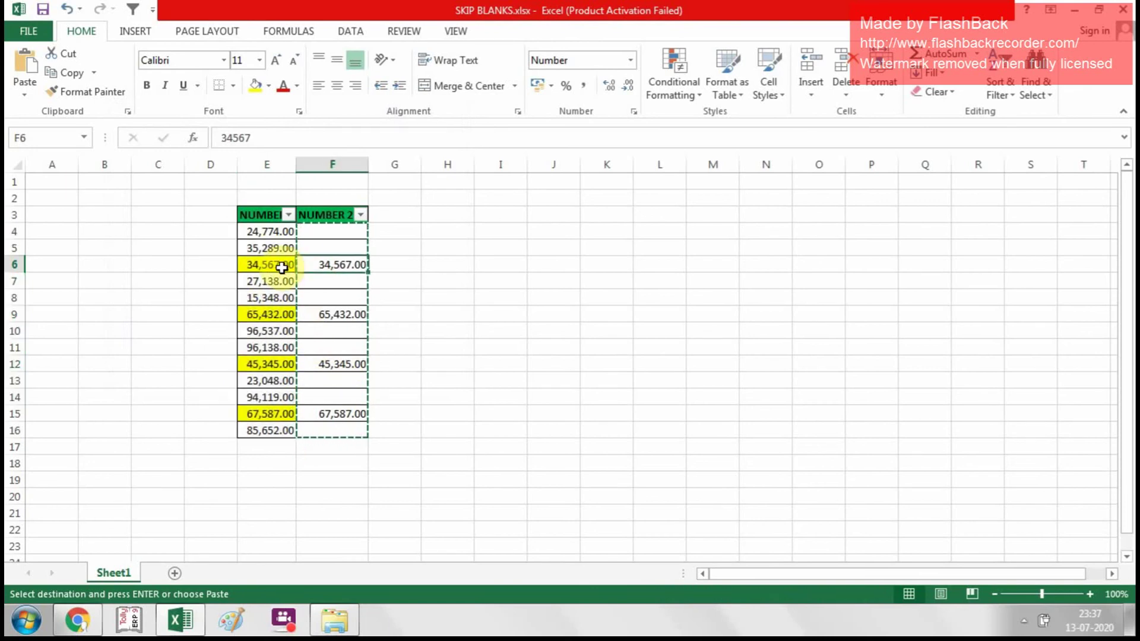
key("Escape")
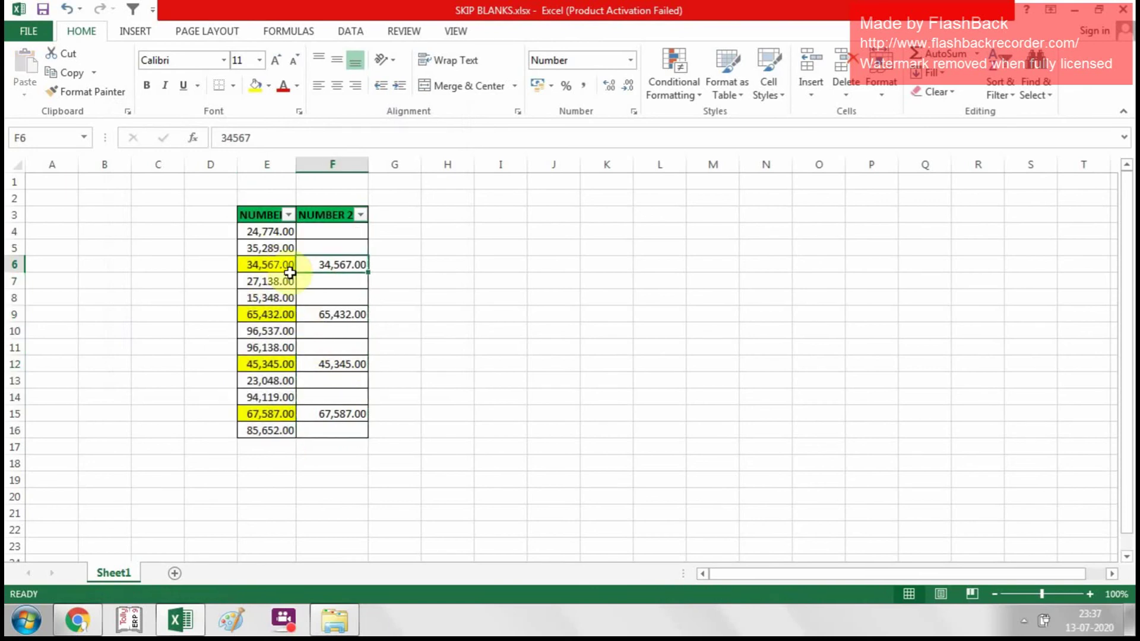
left_click(346, 335)
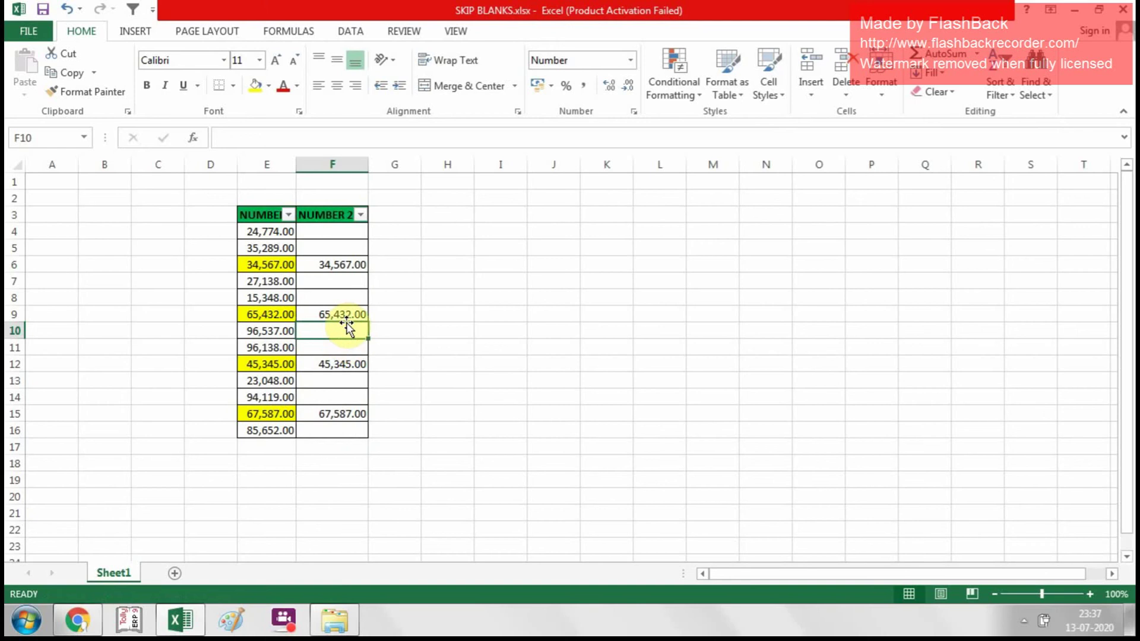
left_click(335, 236)
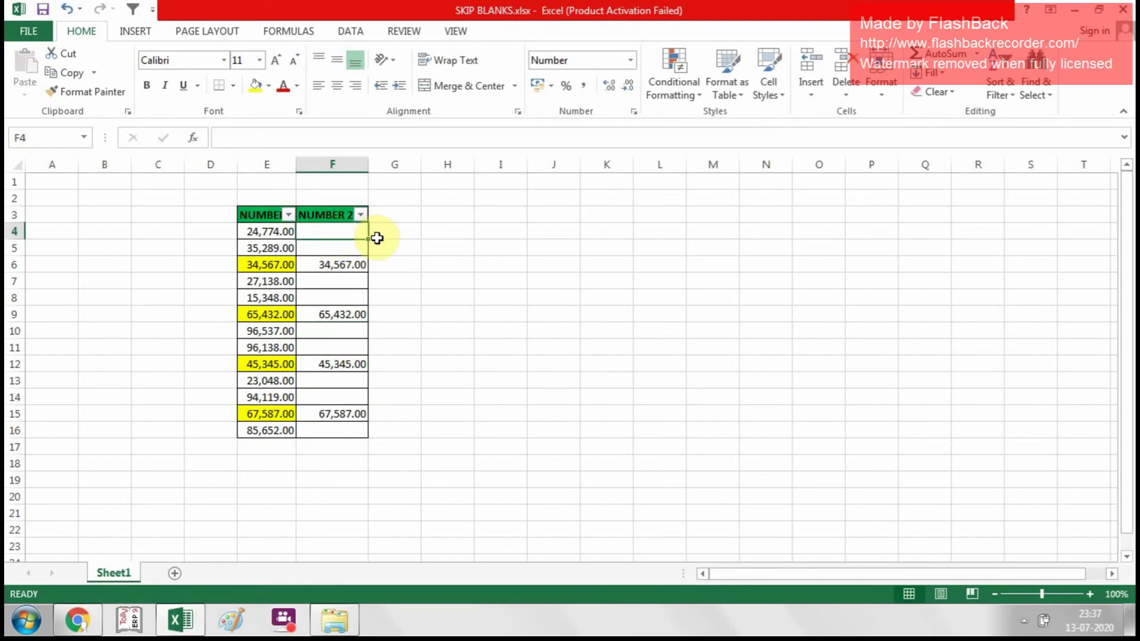
Enter 34 in F4 and look over the NUMBER 2 range F4:F16.
type("34")
key("Return")
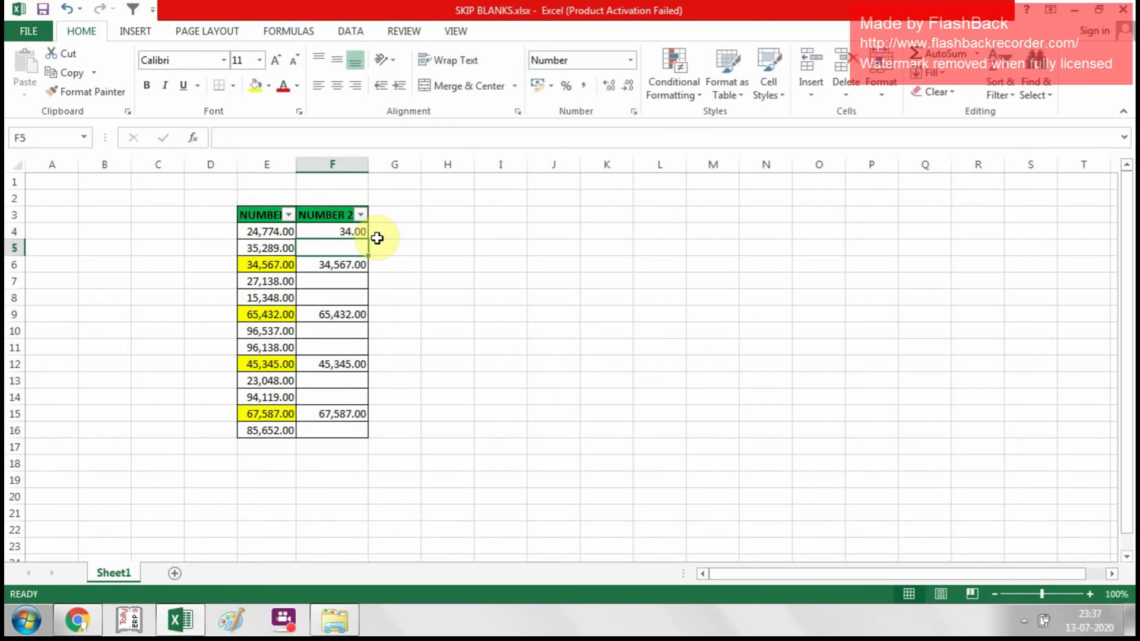
left_click(325, 232)
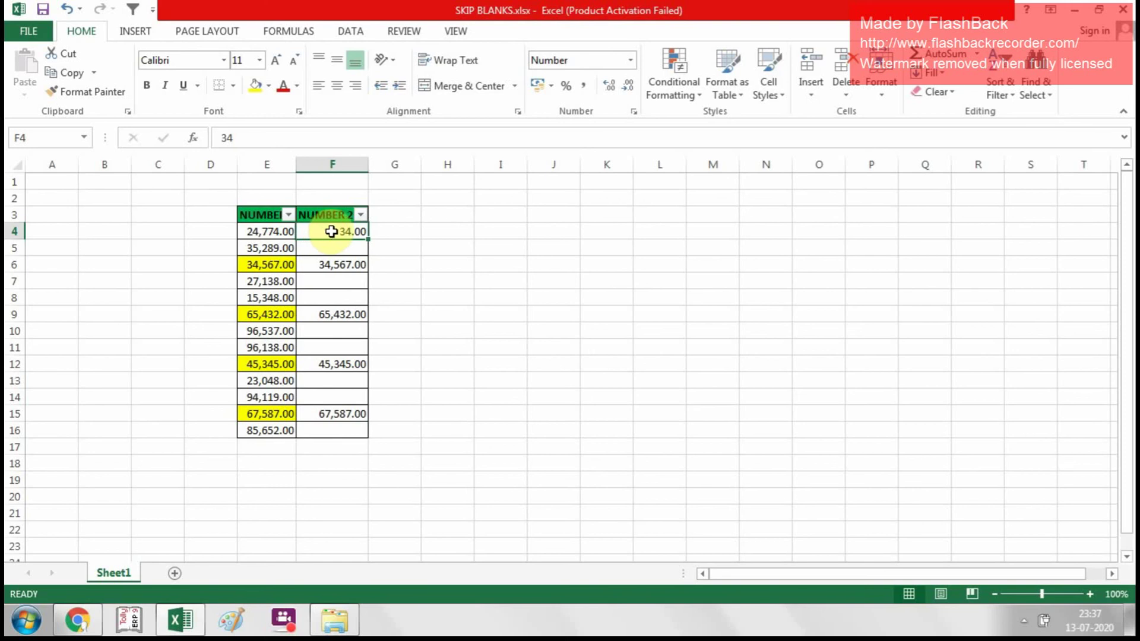
left_click_drag(331, 232, 330, 423)
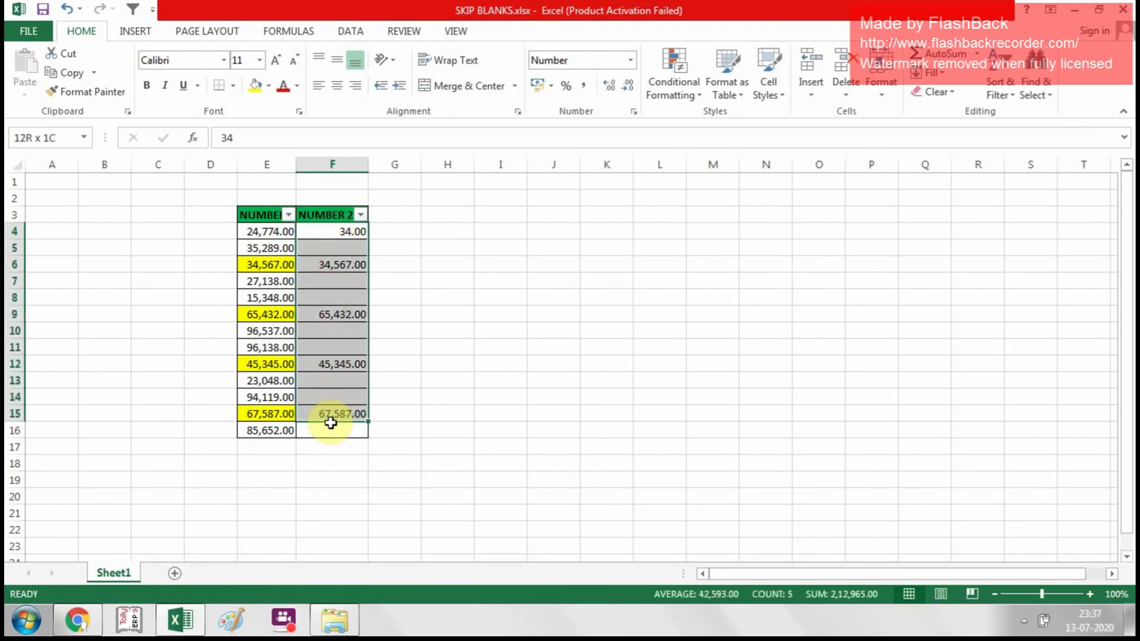
left_click(414, 294)
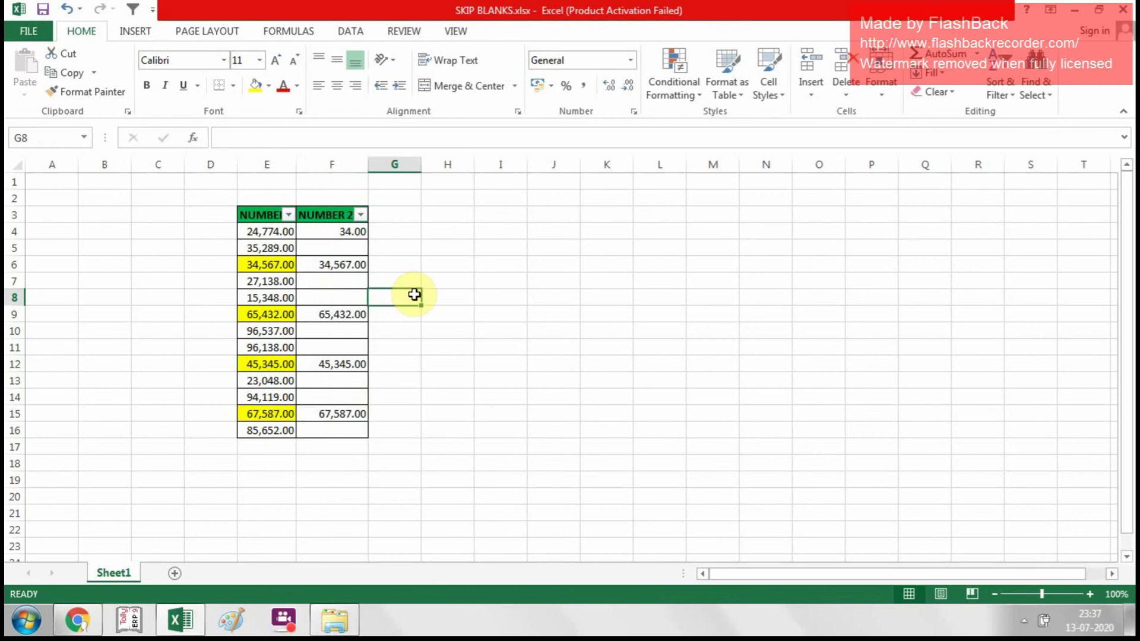
Undo the paste into NUMBER 1, clear the copy, and set F4 to 23.
key("ctrl+z")
key("ctrl+z")
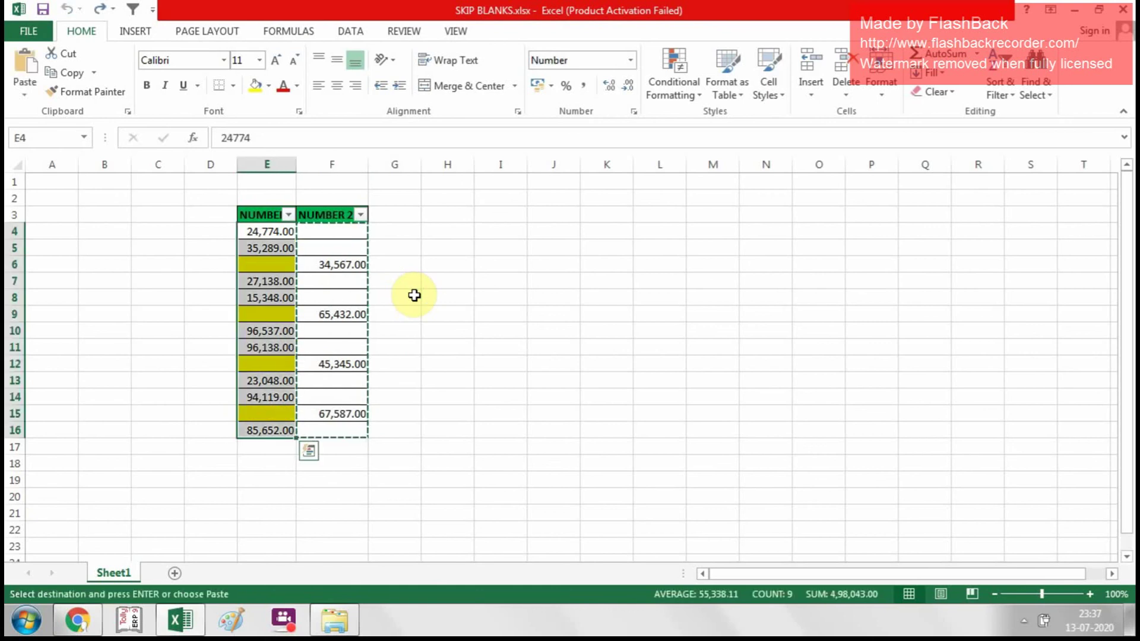
key("Escape")
left_click(395, 280)
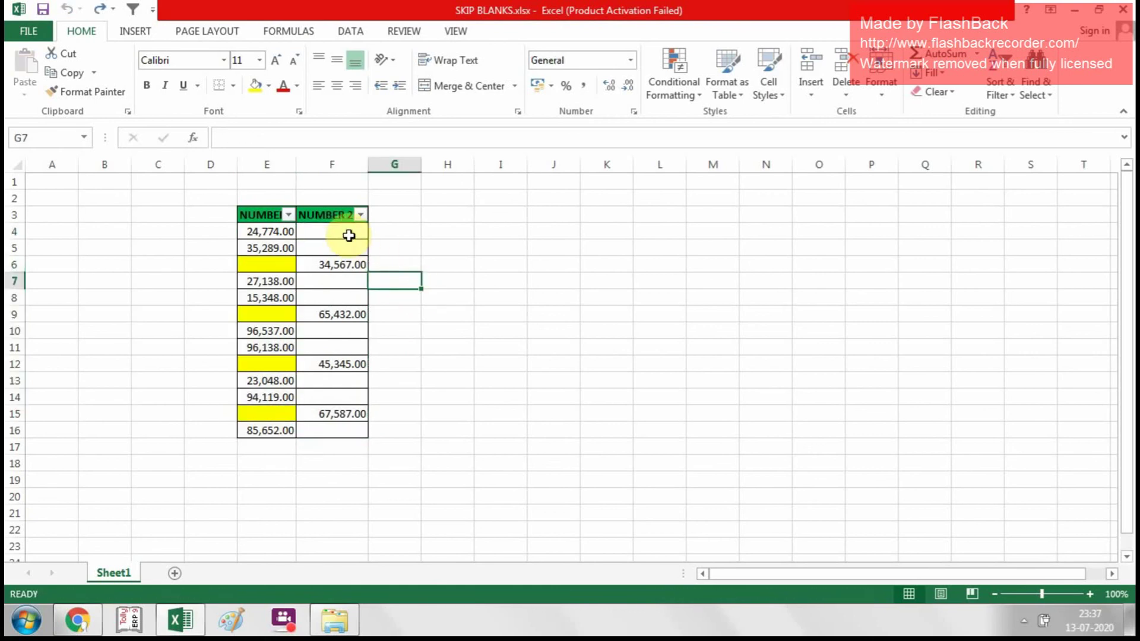
left_click(349, 235)
type("23")
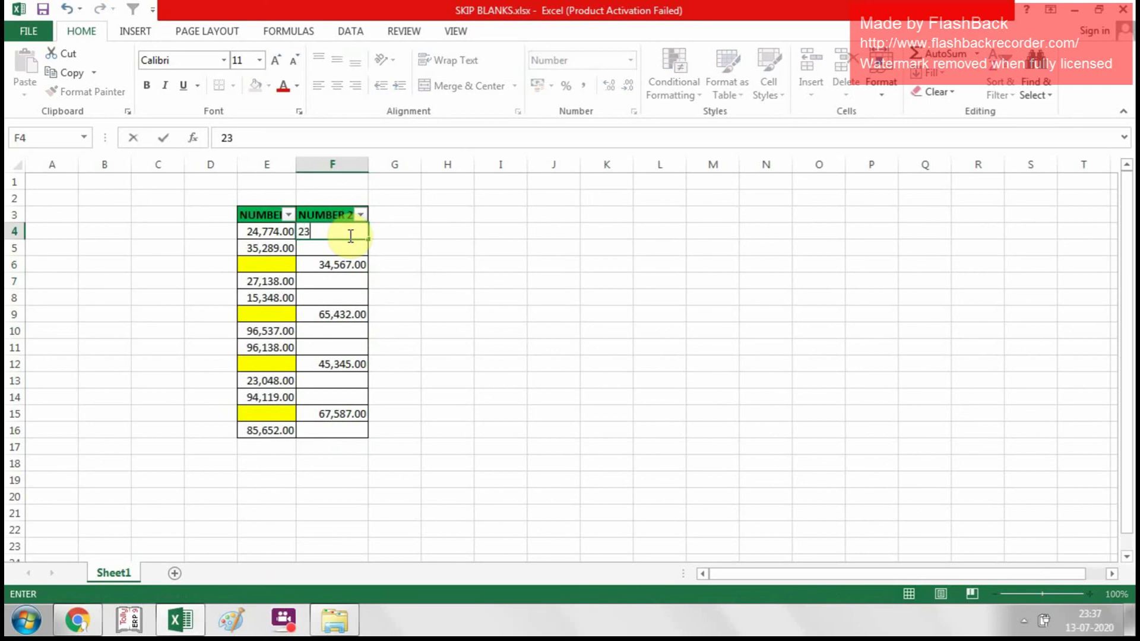
key("Return")
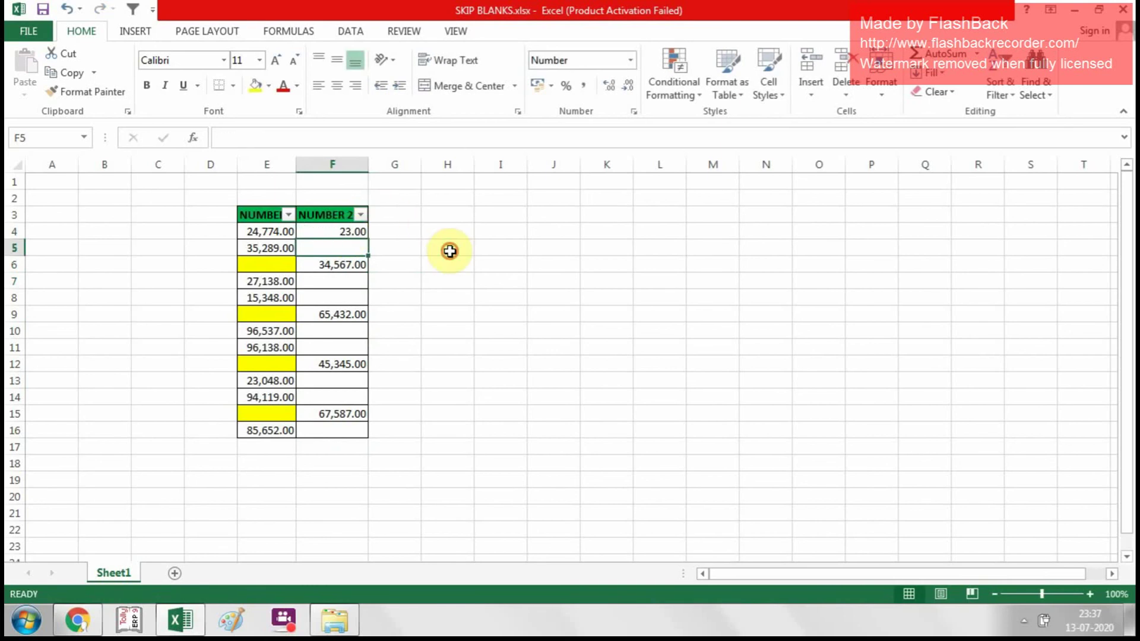
left_click(448, 249)
left_click(337, 232)
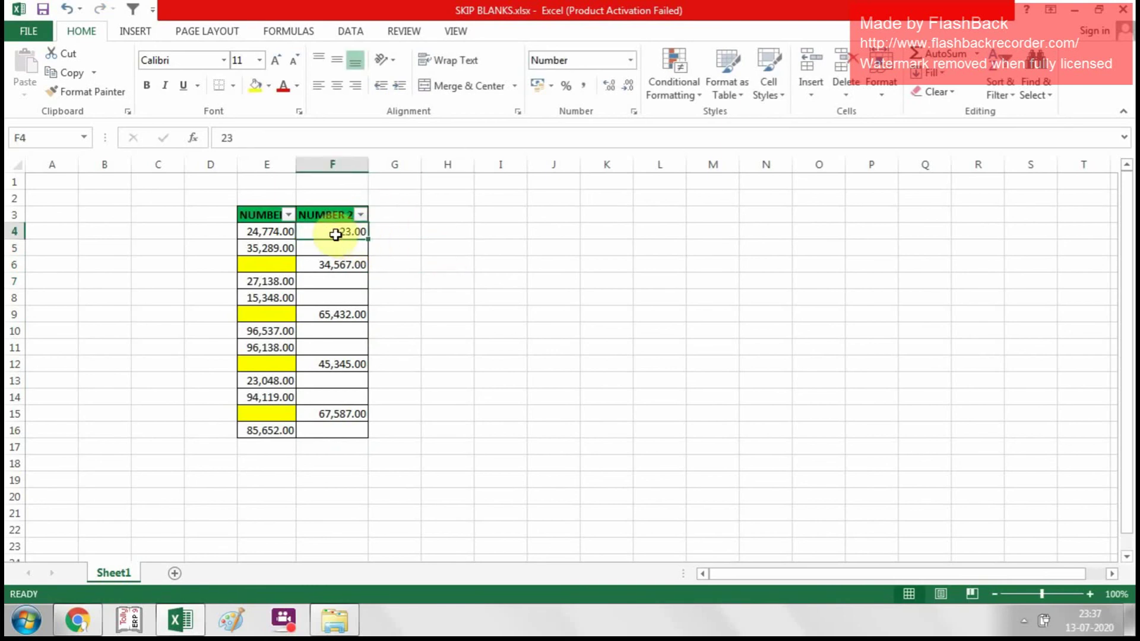
left_click(273, 231)
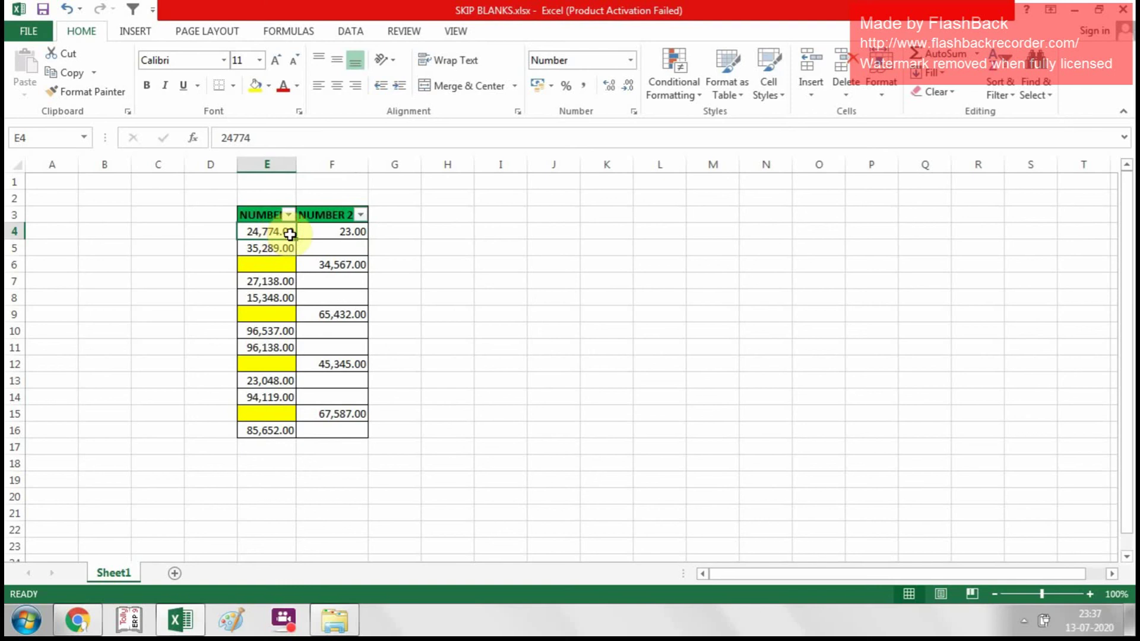
left_click(411, 251)
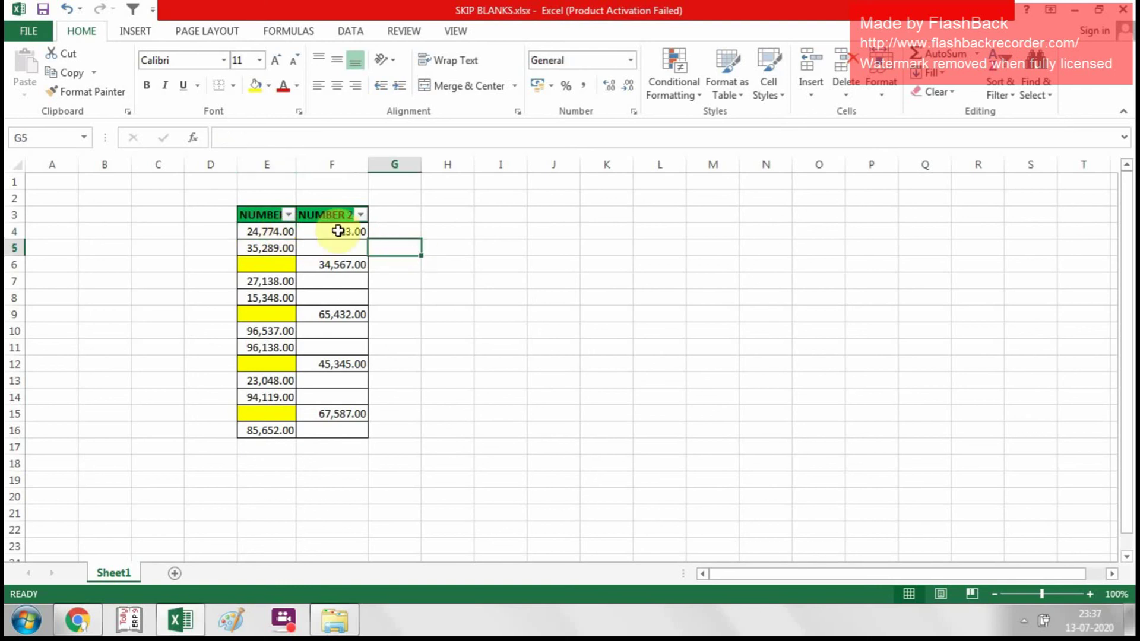
left_click(337, 231)
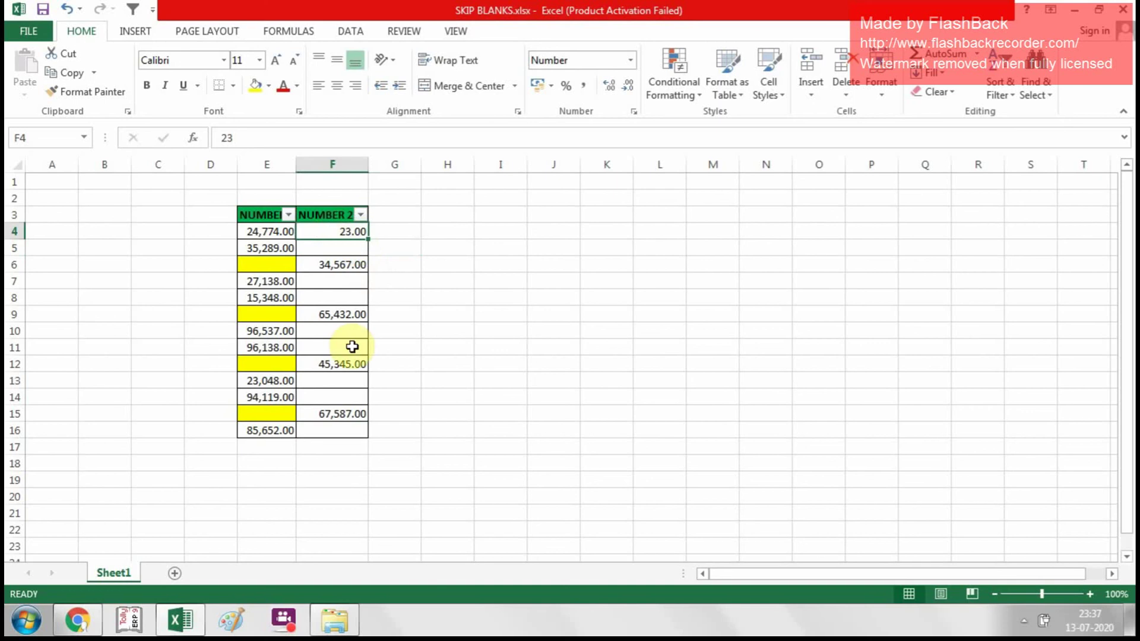
left_click(422, 245)
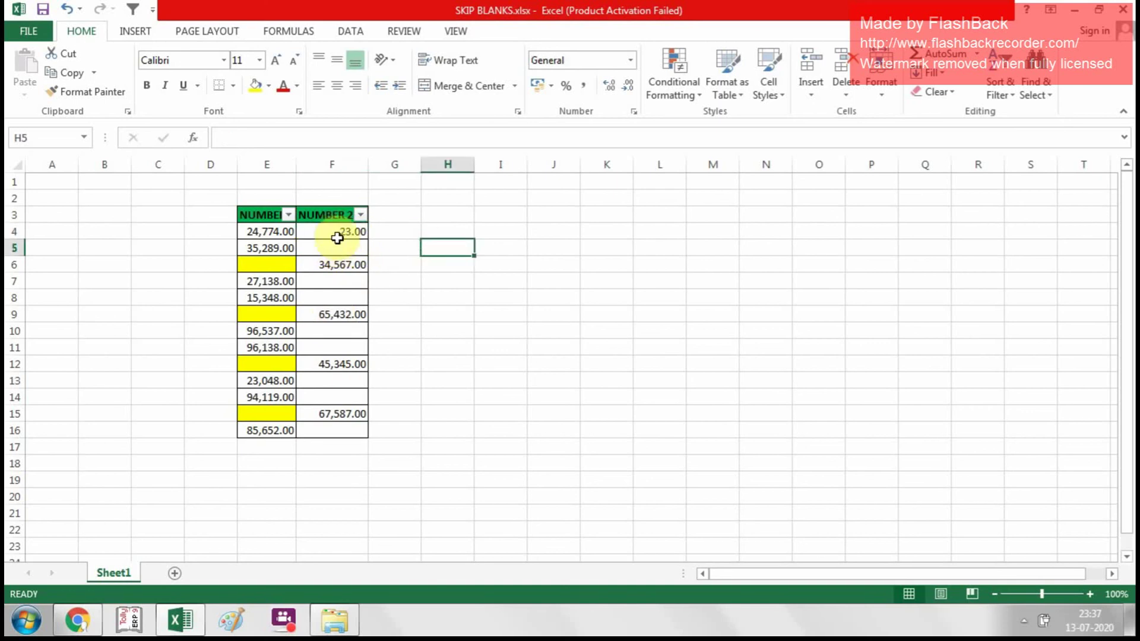
left_click(337, 233)
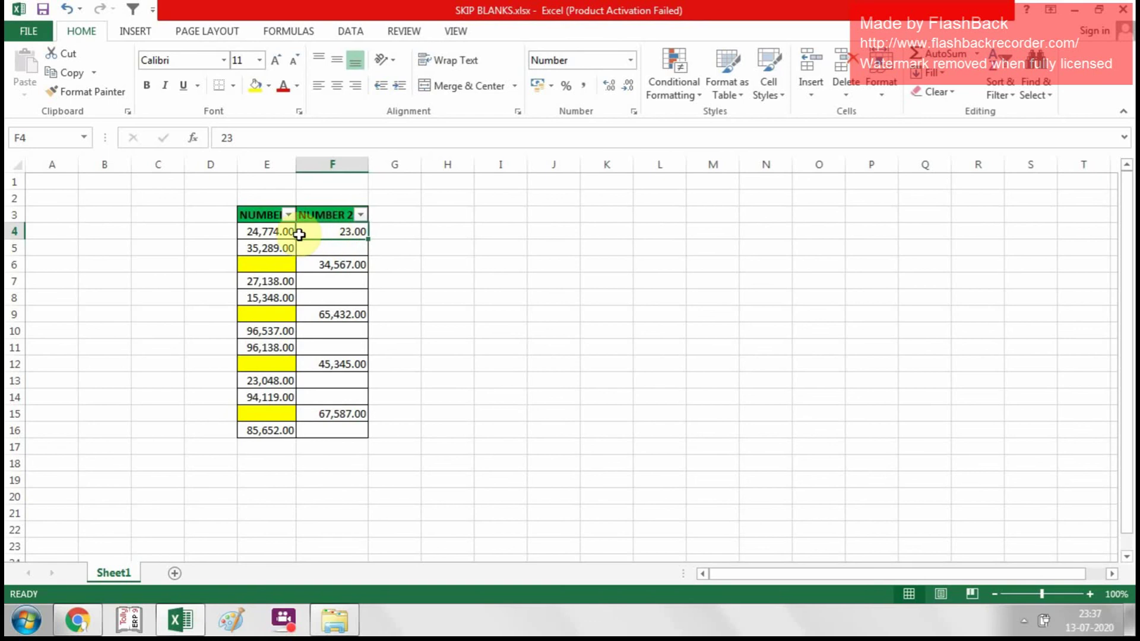
left_click(269, 238)
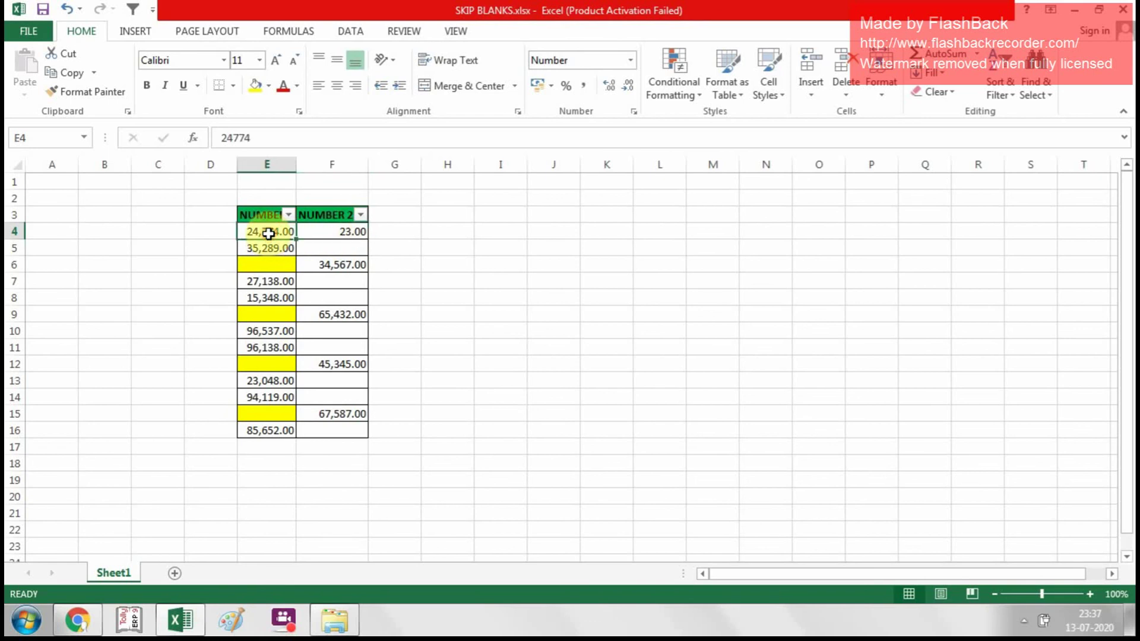
left_click(331, 233)
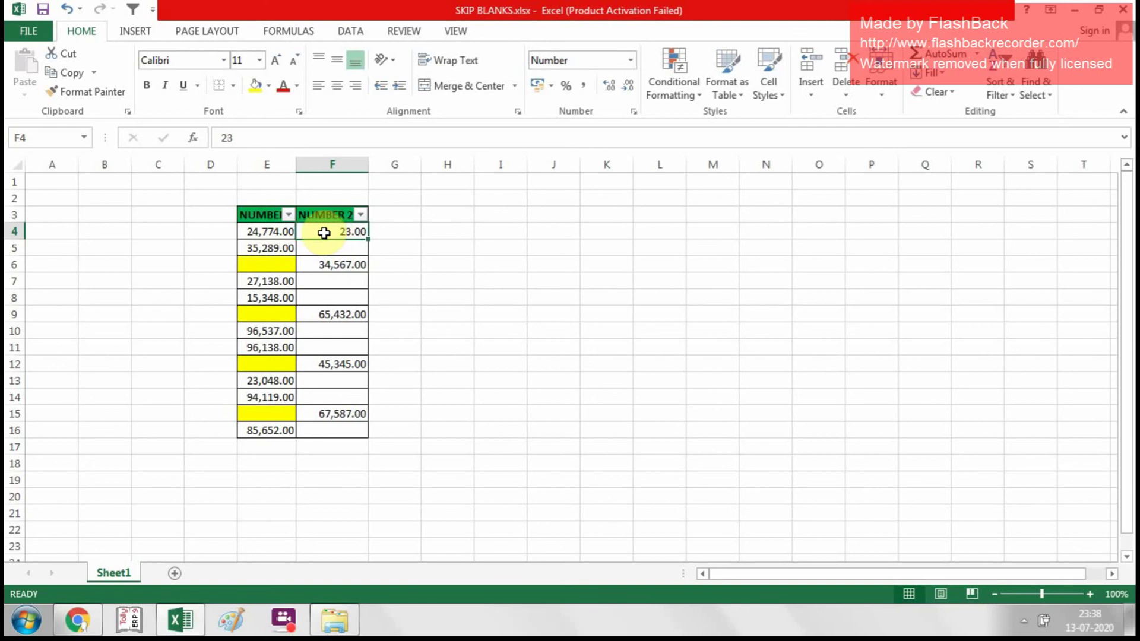
left_click(257, 217)
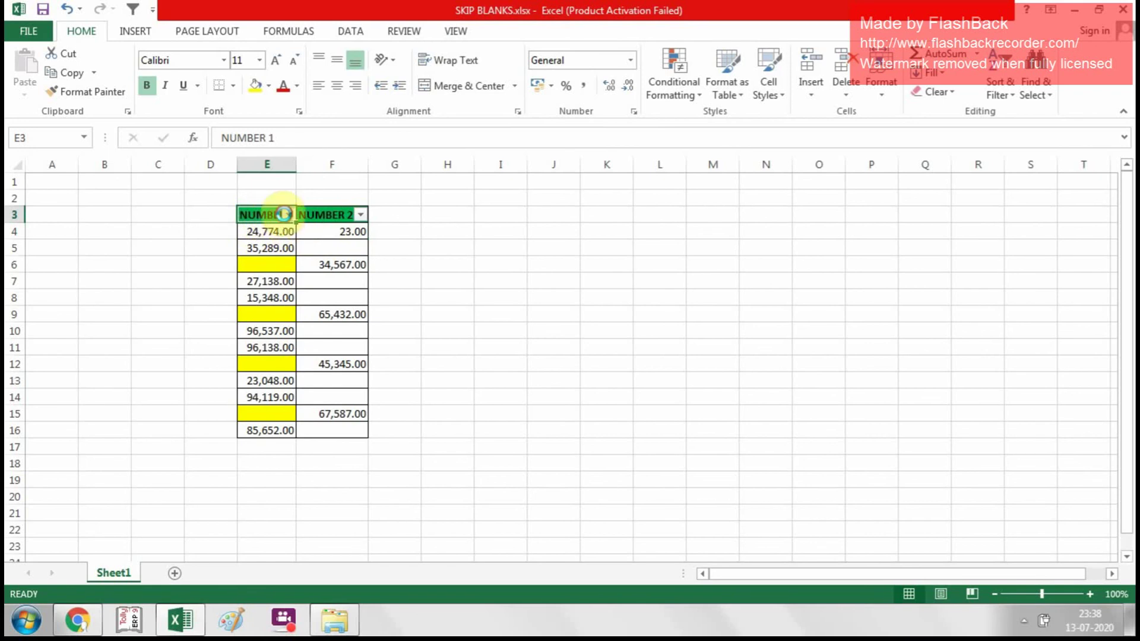
Filter NUMBER 1 to (Blanks) by searching 'blank', showing only rows 6, 9, 12 and 15.
left_click(287, 214)
left_click(204, 357)
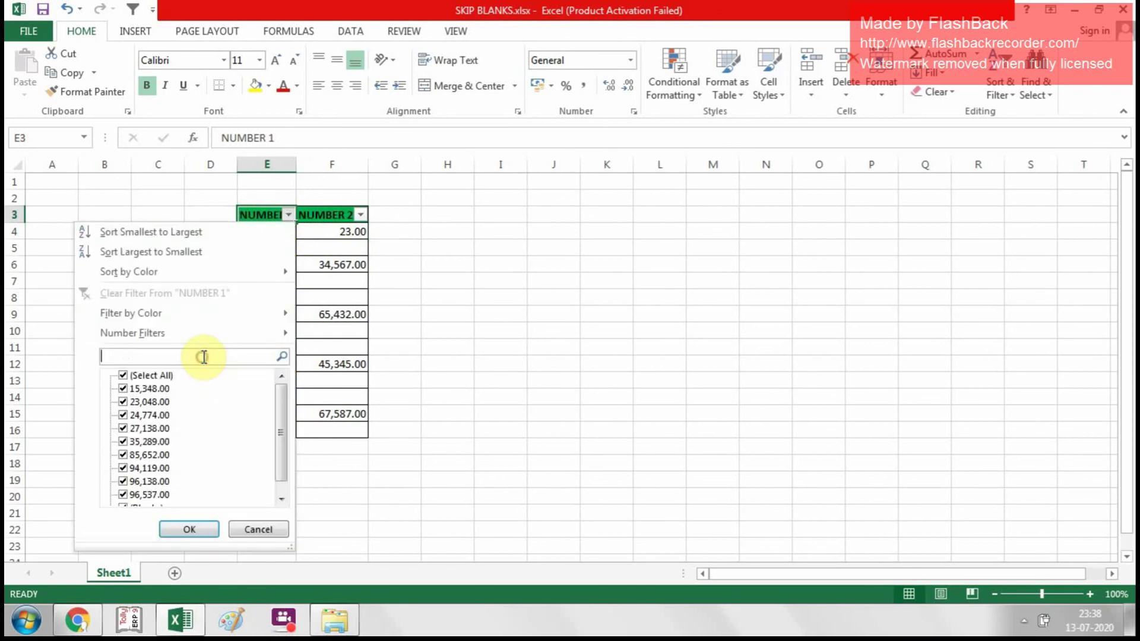
type("blank")
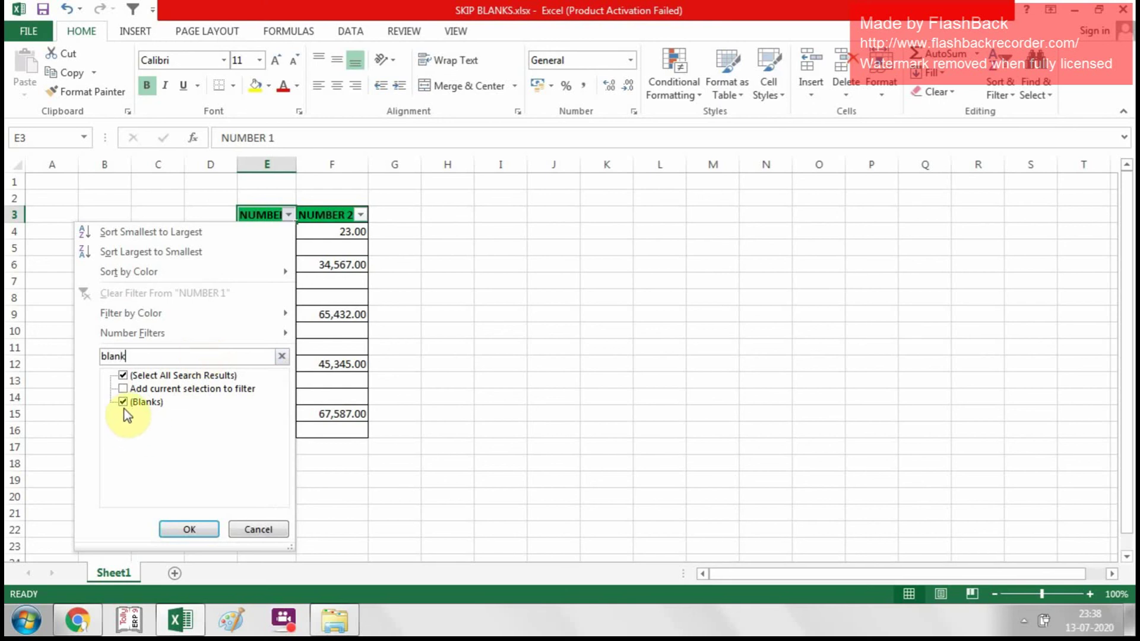
left_click(181, 527)
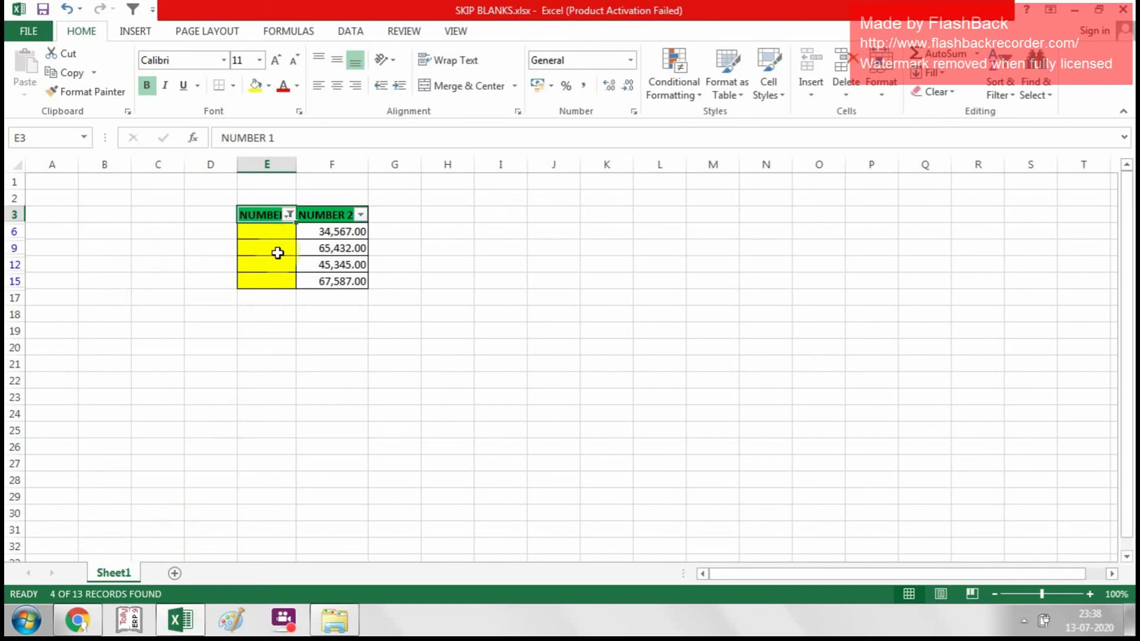
left_click(266, 215)
Enter the formula =F6 into all visible blank cells E6:E15 at once.
left_click_drag(264, 231, 271, 280)
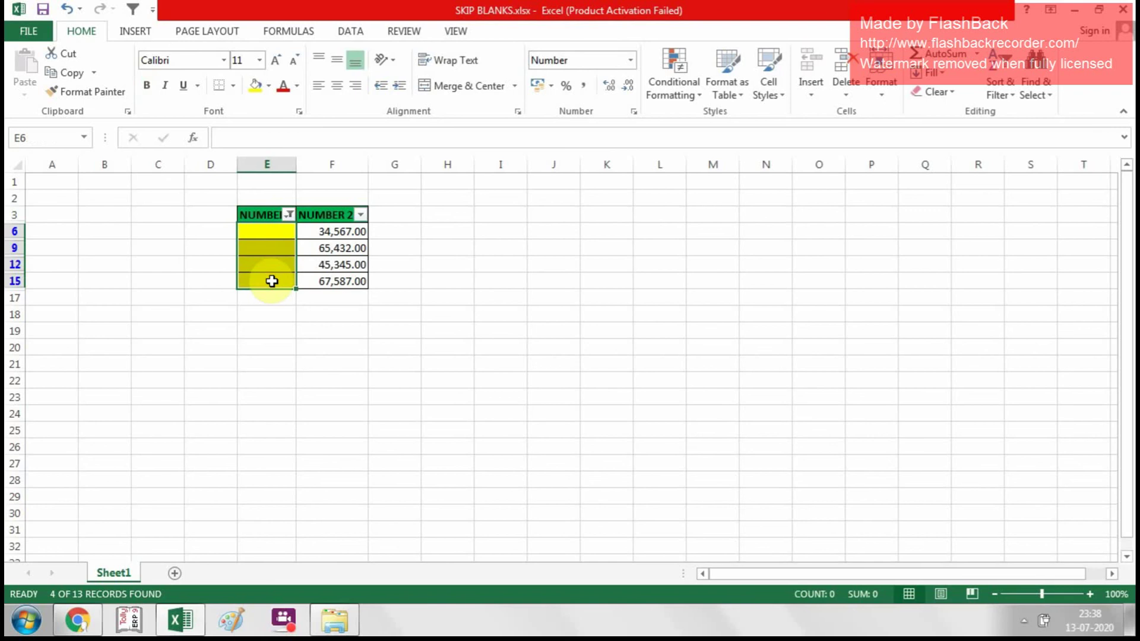
type("=")
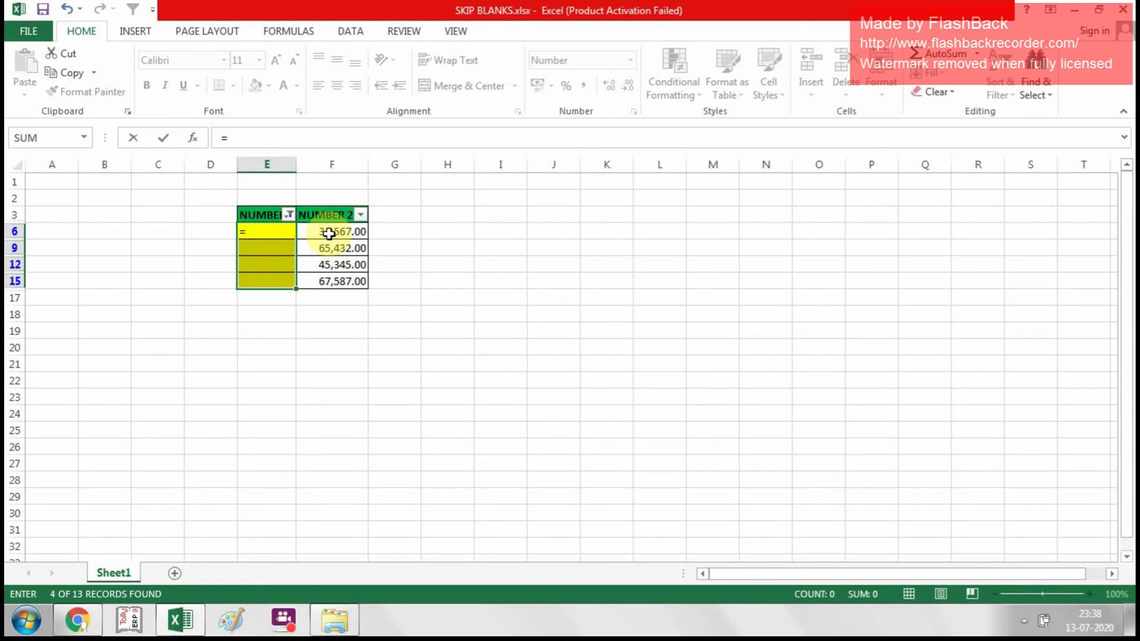
left_click(329, 234)
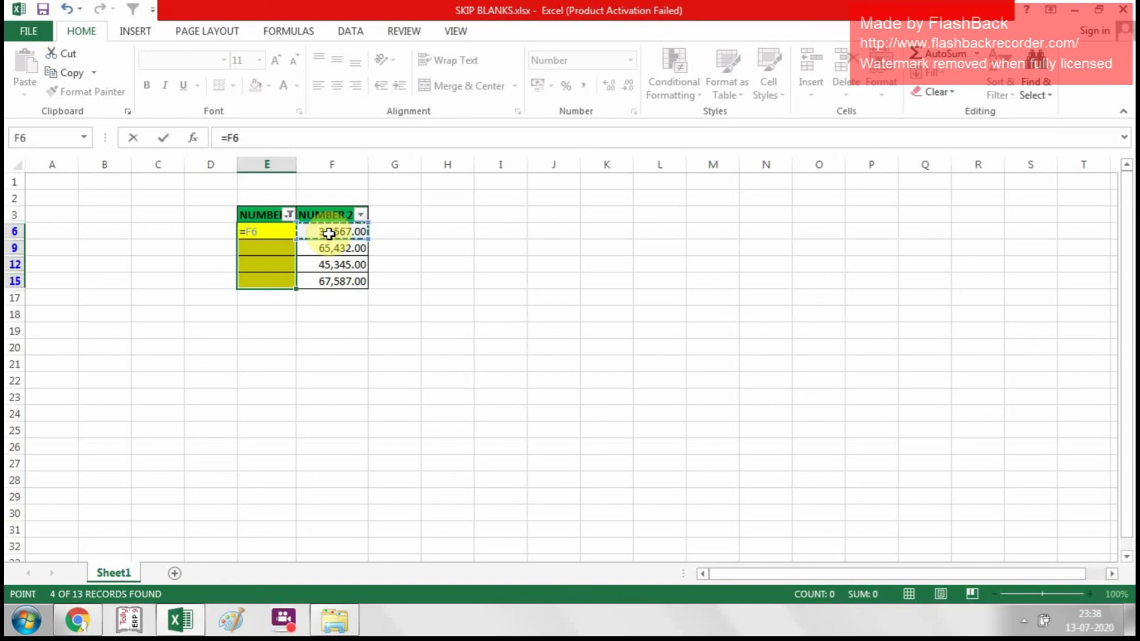
key("ctrl+Return")
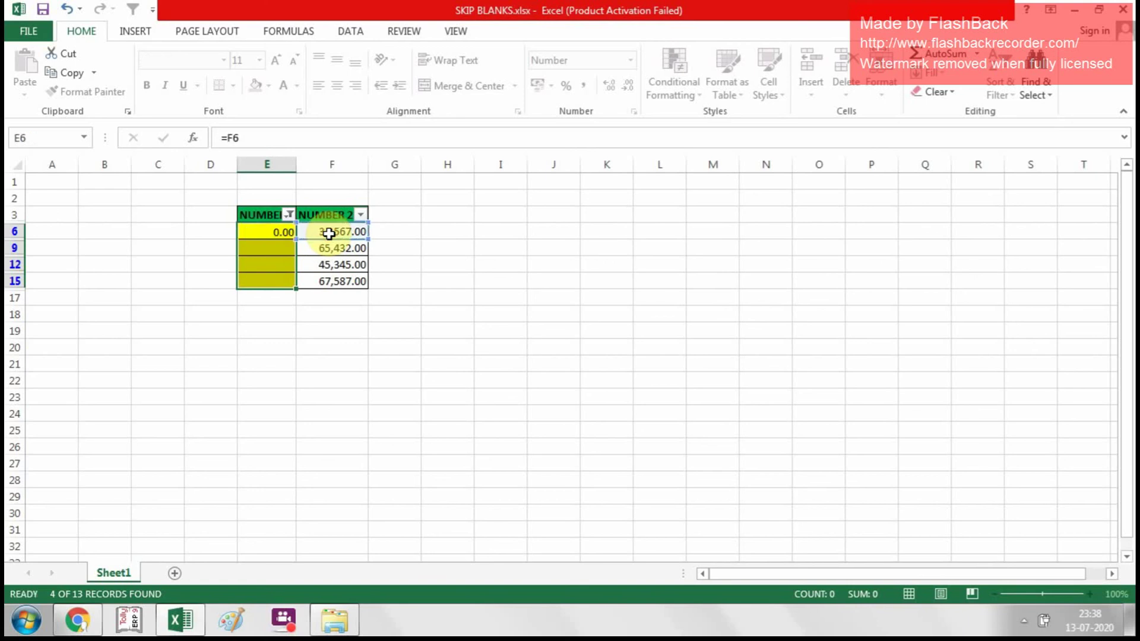
left_click(288, 215)
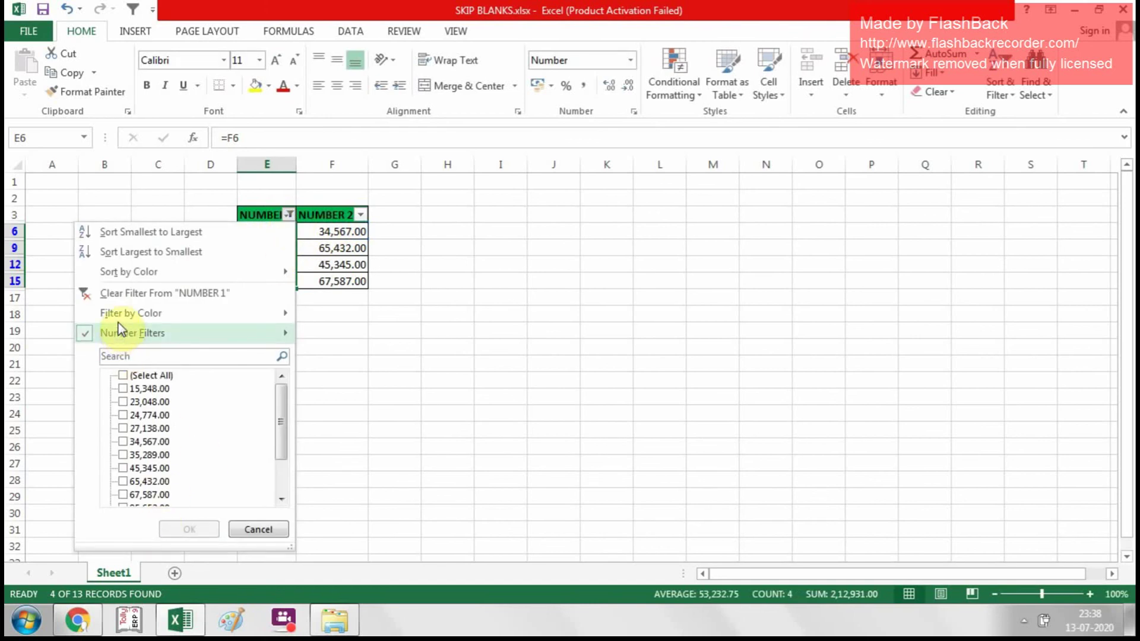
Clear the NUMBER 1 filter and check the values in E4 and F4.
left_click(120, 293)
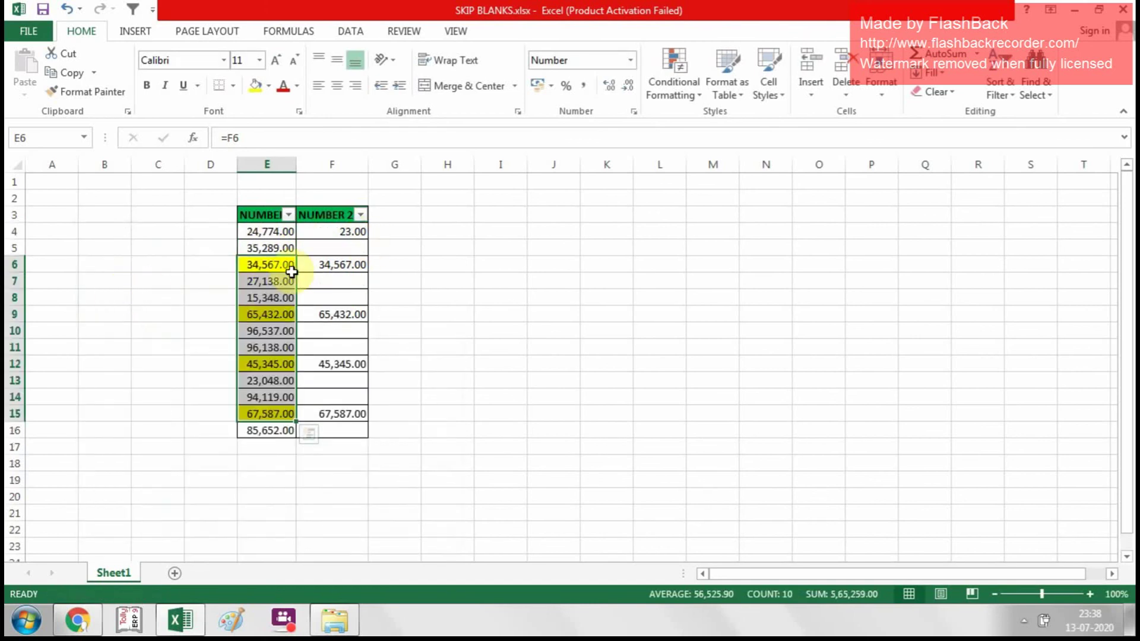
left_click(307, 281)
left_click(336, 231)
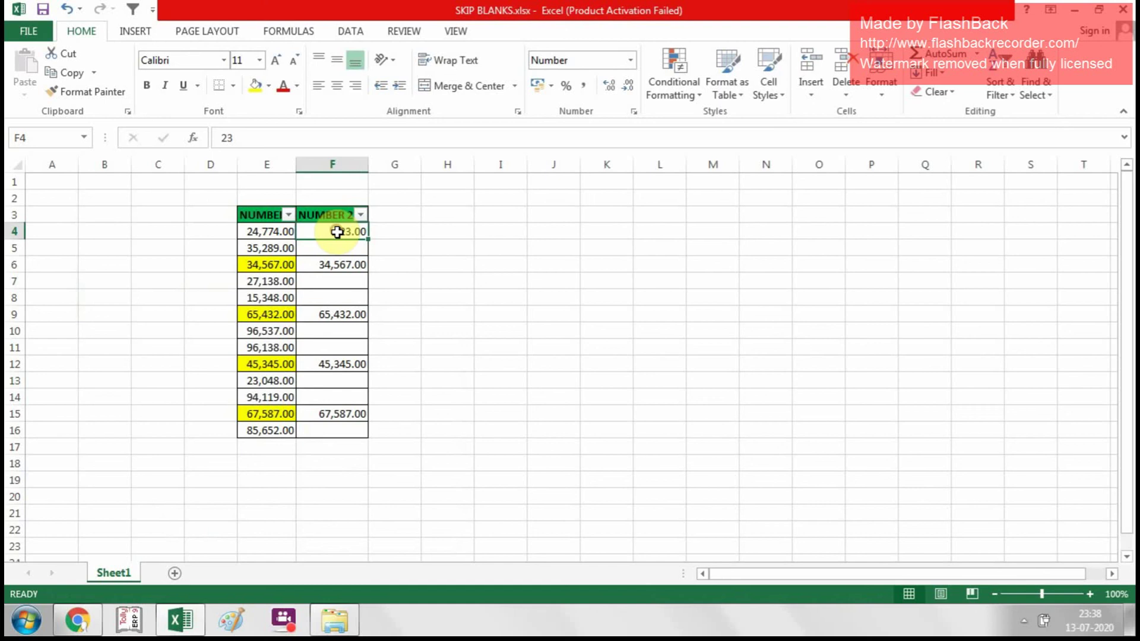
left_click(262, 231)
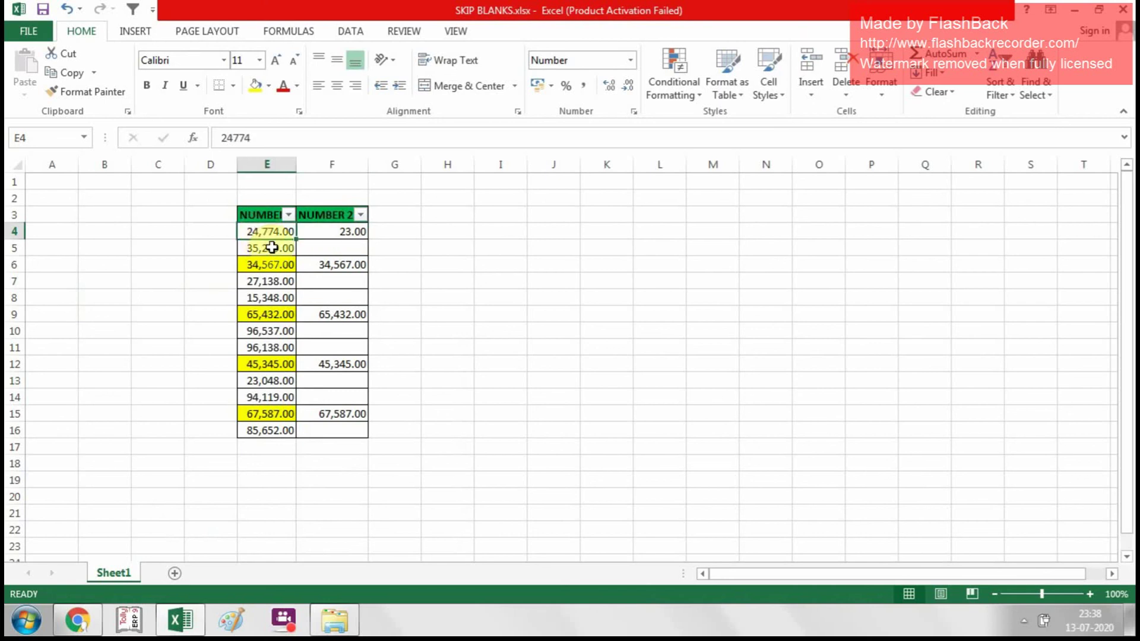
left_click(334, 232)
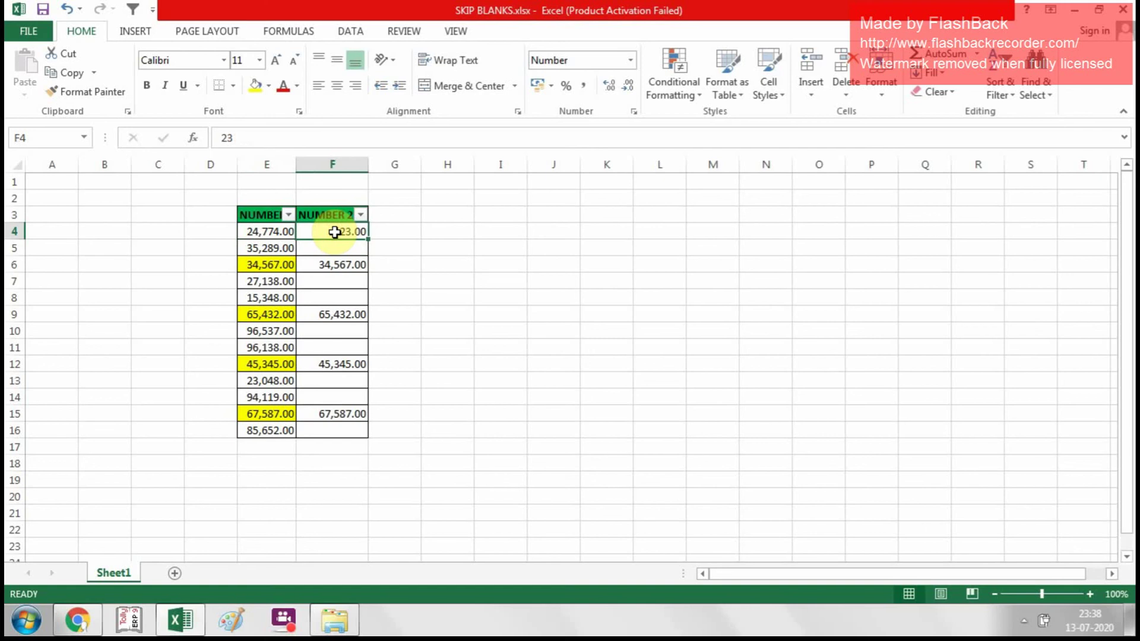
left_click(492, 286)
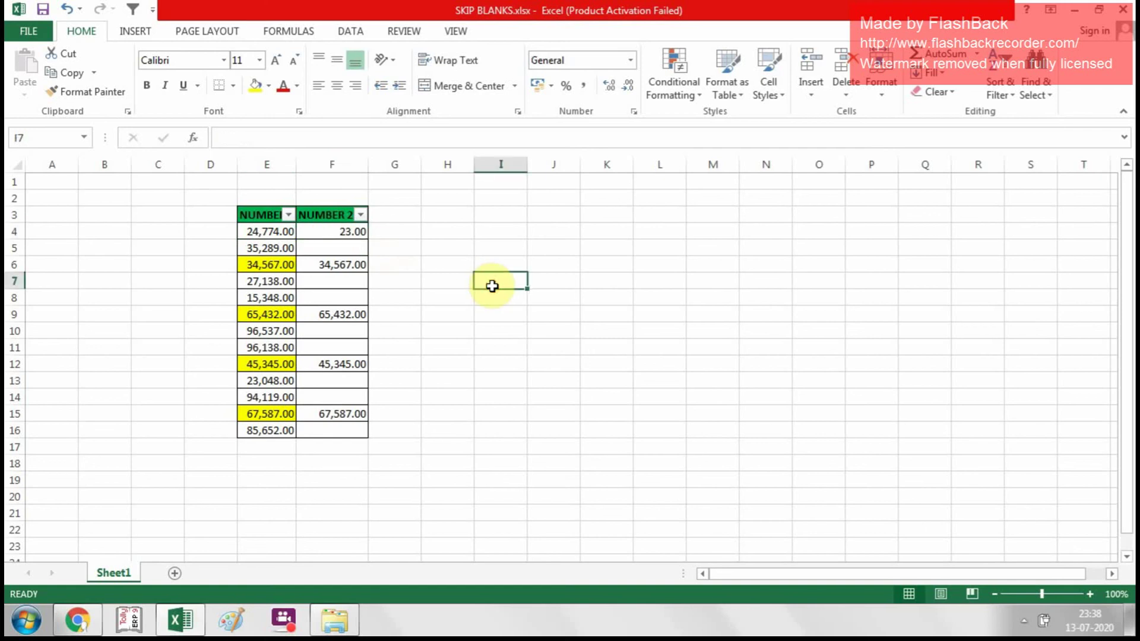